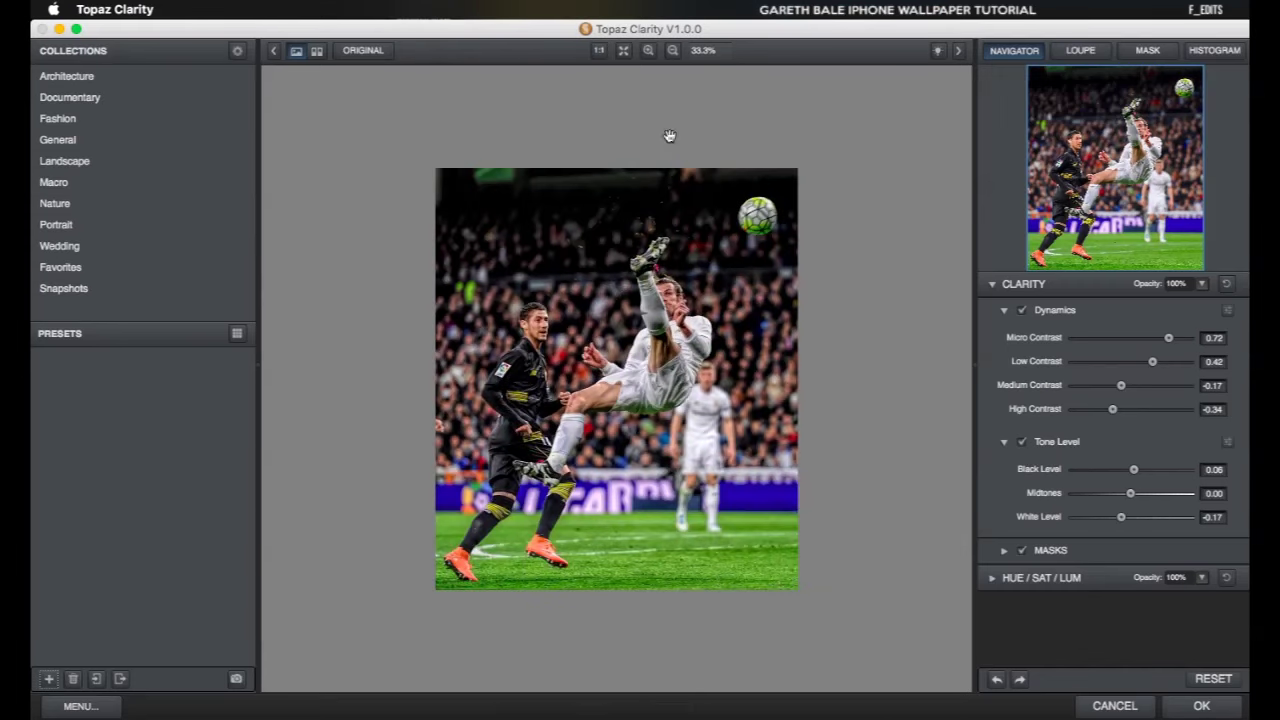
Step: View the bicycle-kick photo at full size to check the Clarity detail
left_click(649, 51)
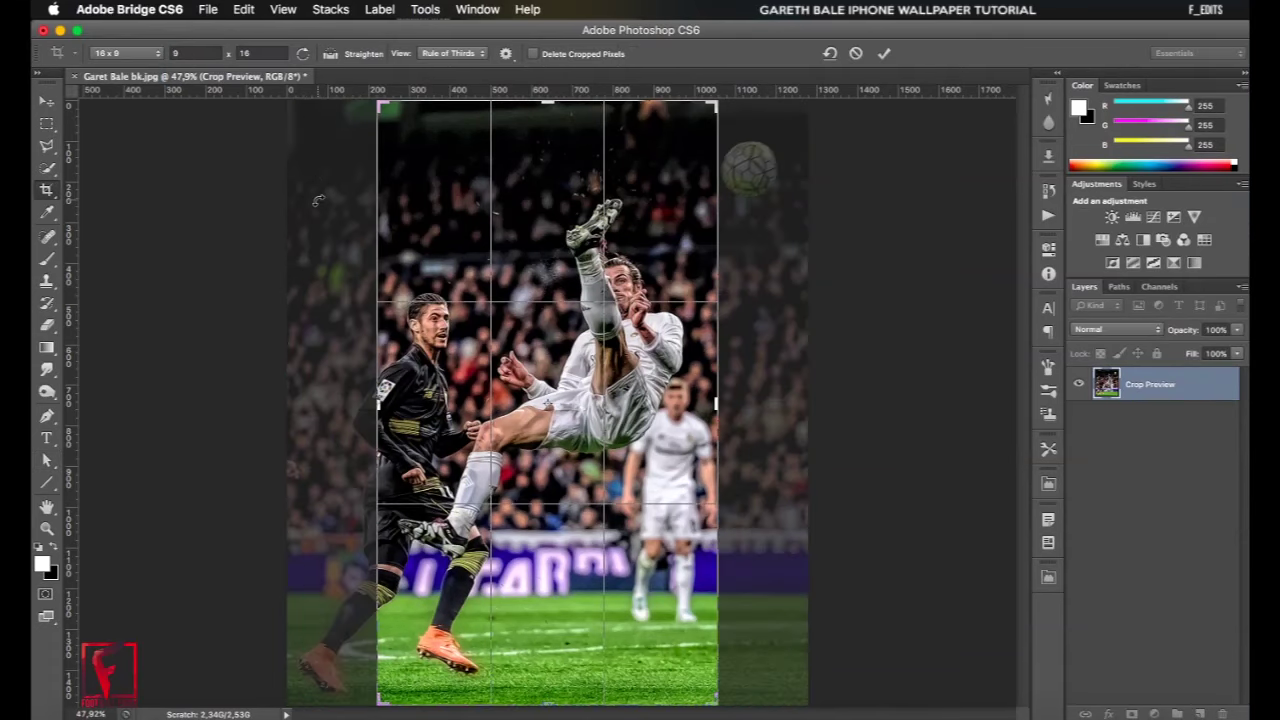
Step: Extend the crop upward into a tall 9:16 frame and apply it
key("super+minus")
left_click_drag(510, 194, 539, 166)
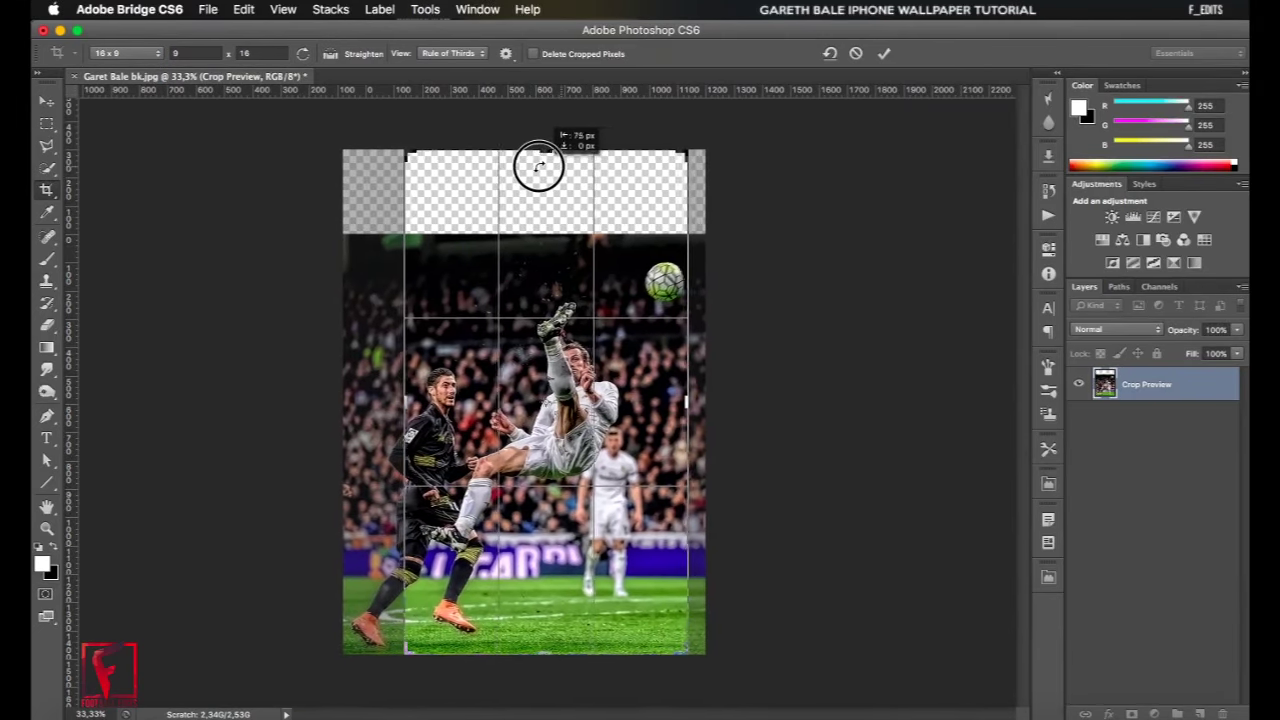
key("Return")
key("a")
Step: Add a black Solid Color fill layer beneath the photo
left_click(1155, 712)
left_click(1150, 453)
key("Return")
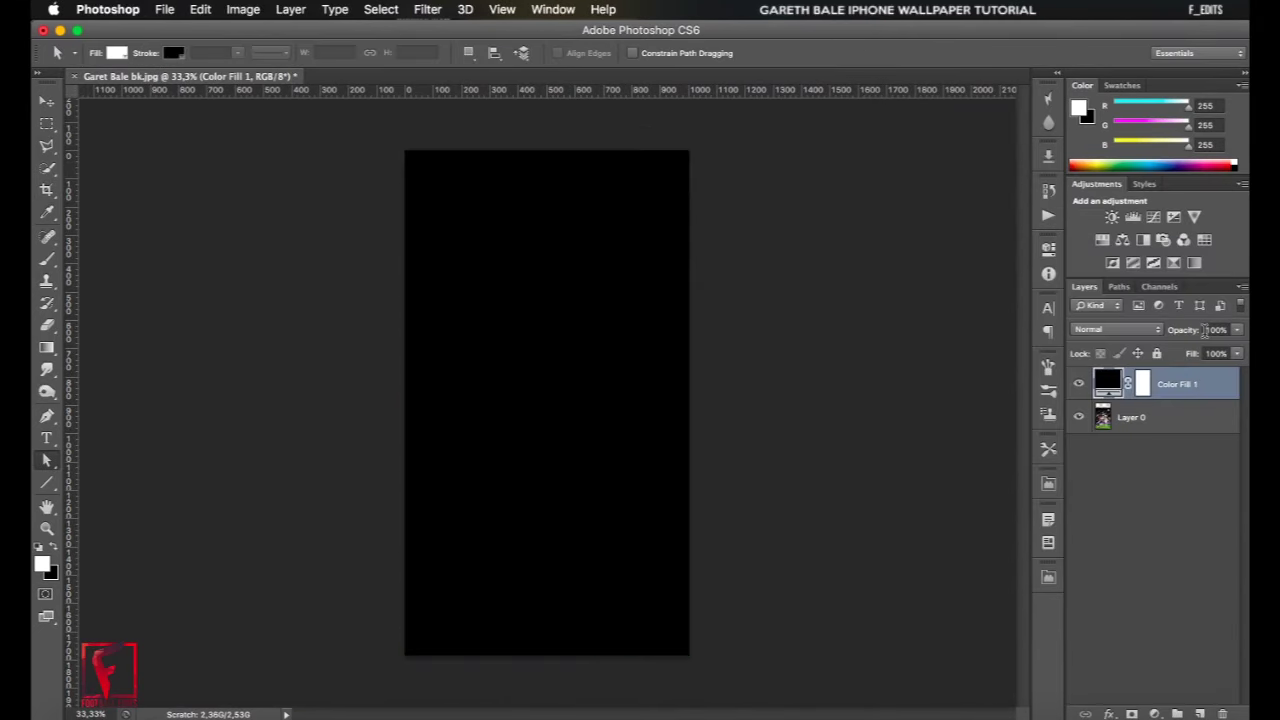
left_click_drag(1130, 417, 1130, 380)
Step: Paint the photo mask's top edge black so it fades into the background, then view the mask
key("b")
key("x")
scroll(540, 240, "up", 5)
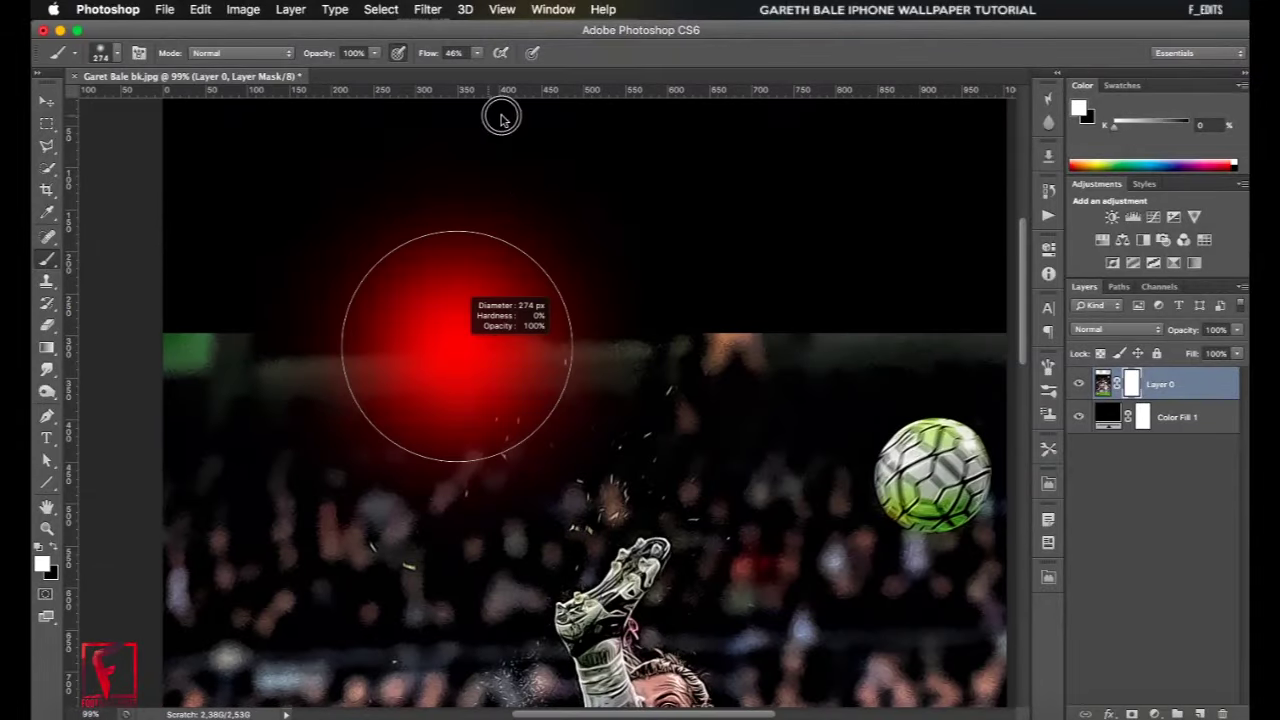
left_click_drag(234, 337, 823, 337)
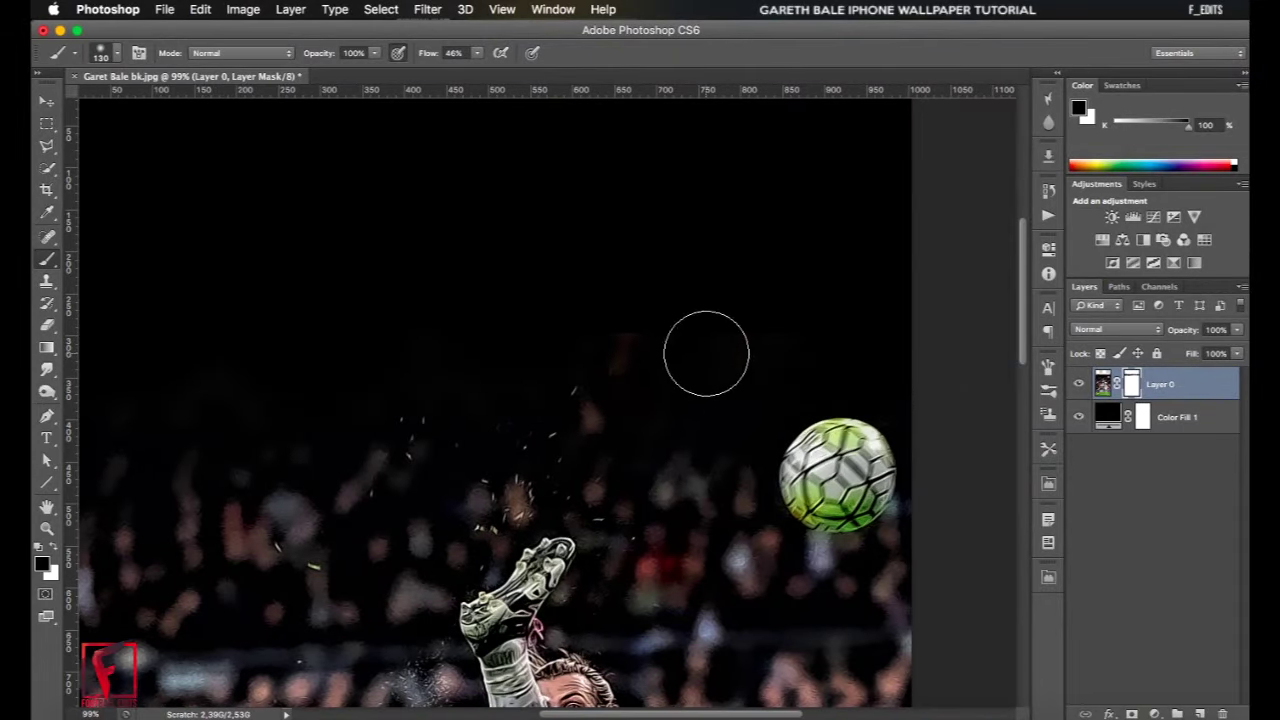
scroll(706, 354, "left", 3)
scroll(450, 330, "down", 5)
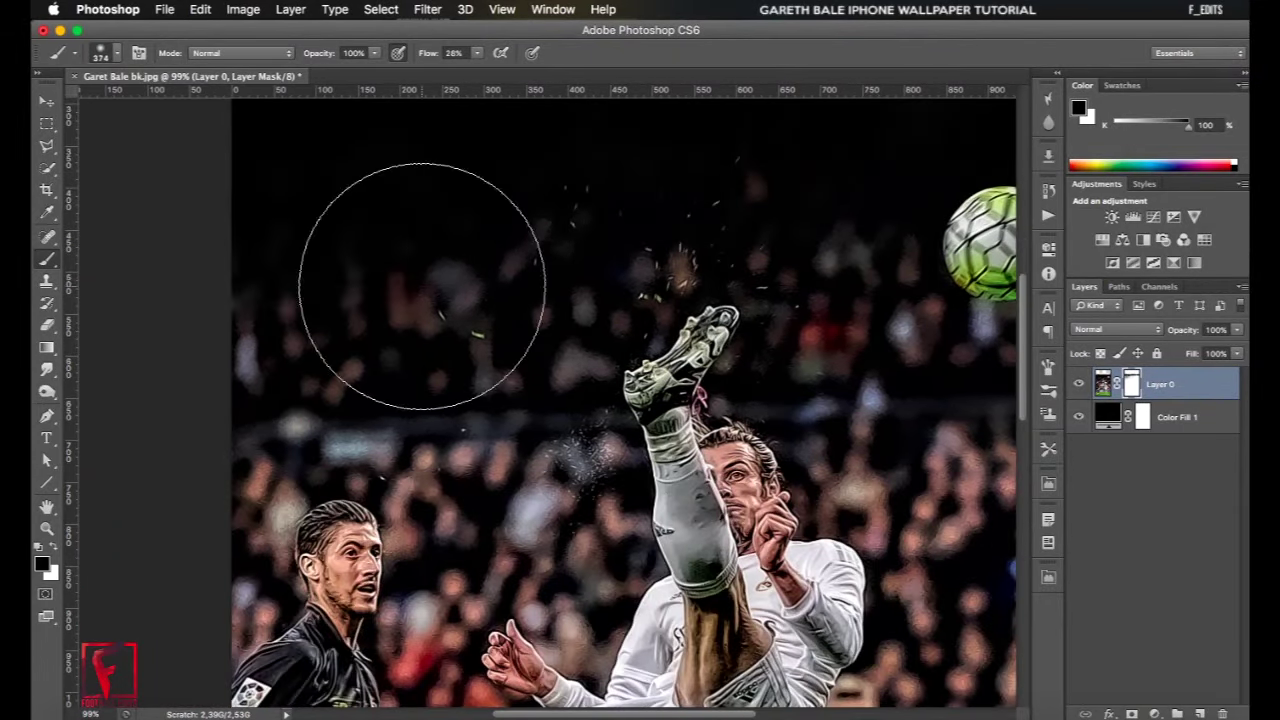
scroll(500, 300, "right", 4)
scroll(520, 305, "up", 2)
left_click(1131, 385, "alt")
key("ctrl+minus")
key("ctrl+minus")
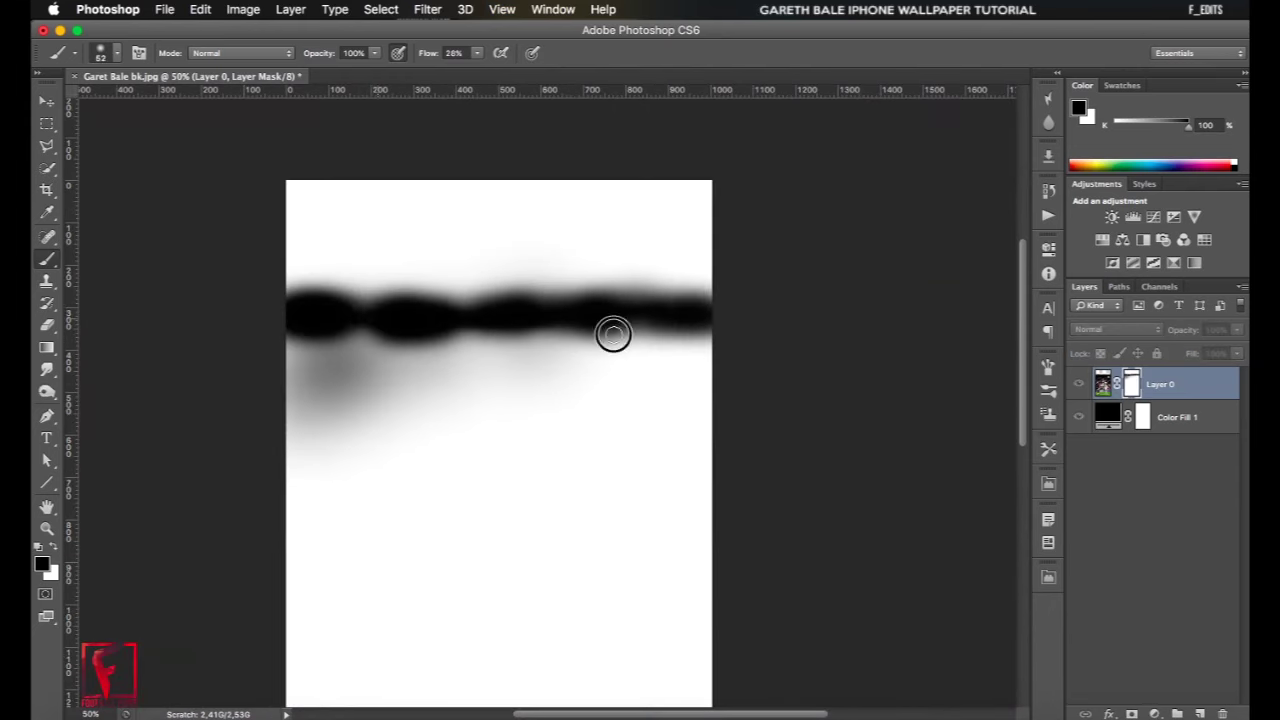
Step: Add an Exposure adjustment layer with a raised Offset to lift the shadows
left_click(1131, 385, "alt")
key("ctrl+0")
left_click(1174, 216)
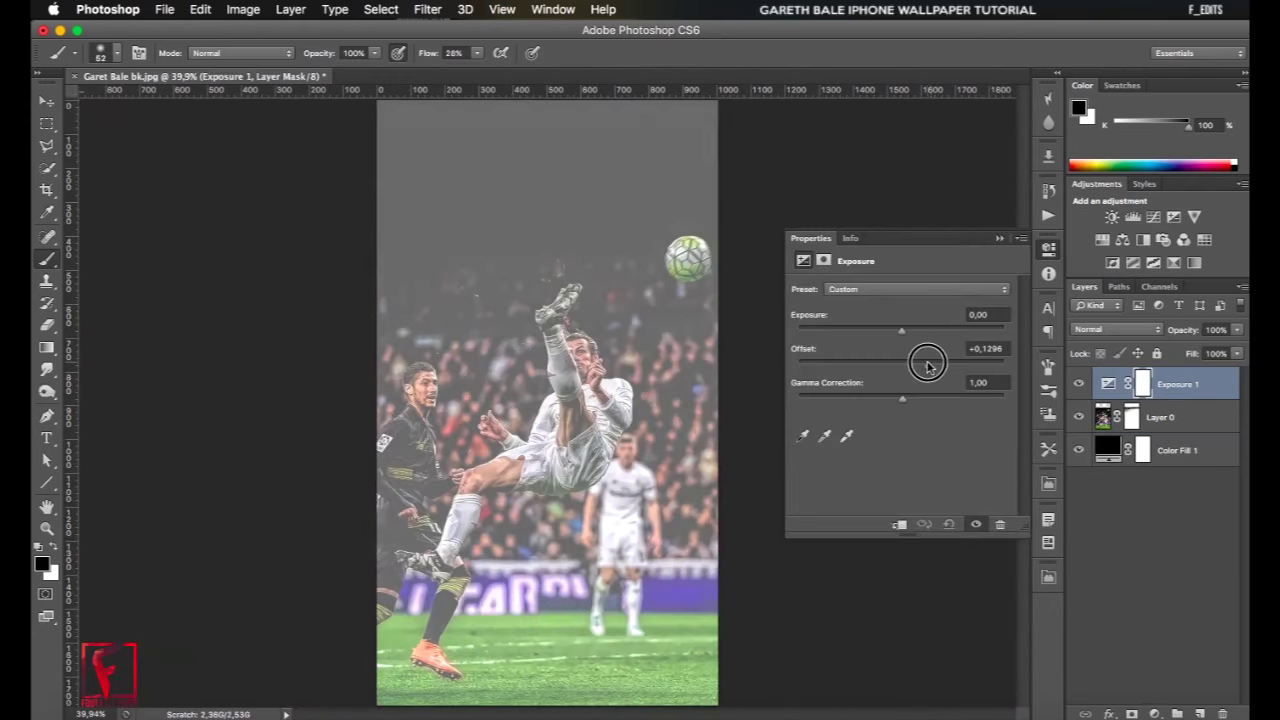
mouse_move(923, 363)
left_mouse_down()
mouse_move(937, 366)
mouse_move(943, 400)
left_mouse_up()
Step: Add a Black & White adjustment layer above the photo and change its blend mode
left_click(1160, 417)
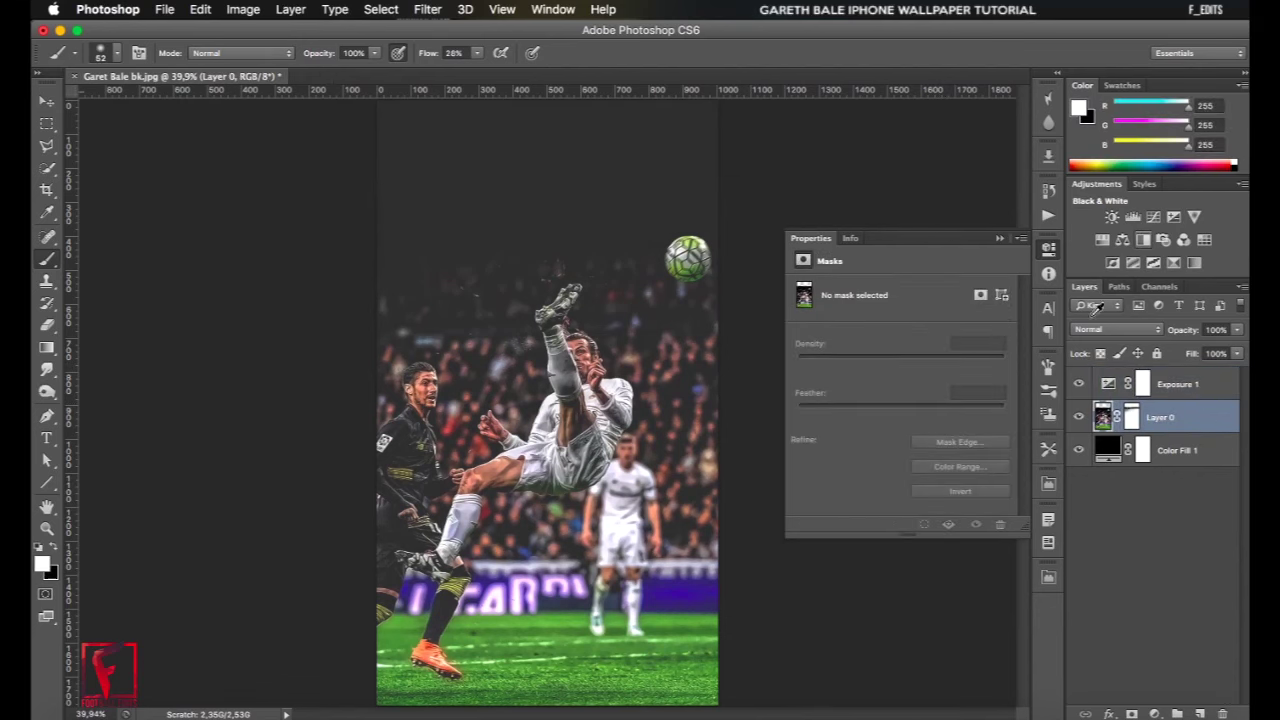
left_click(1143, 240)
left_click(1117, 329)
left_click(1095, 330)
left_click(1162, 450)
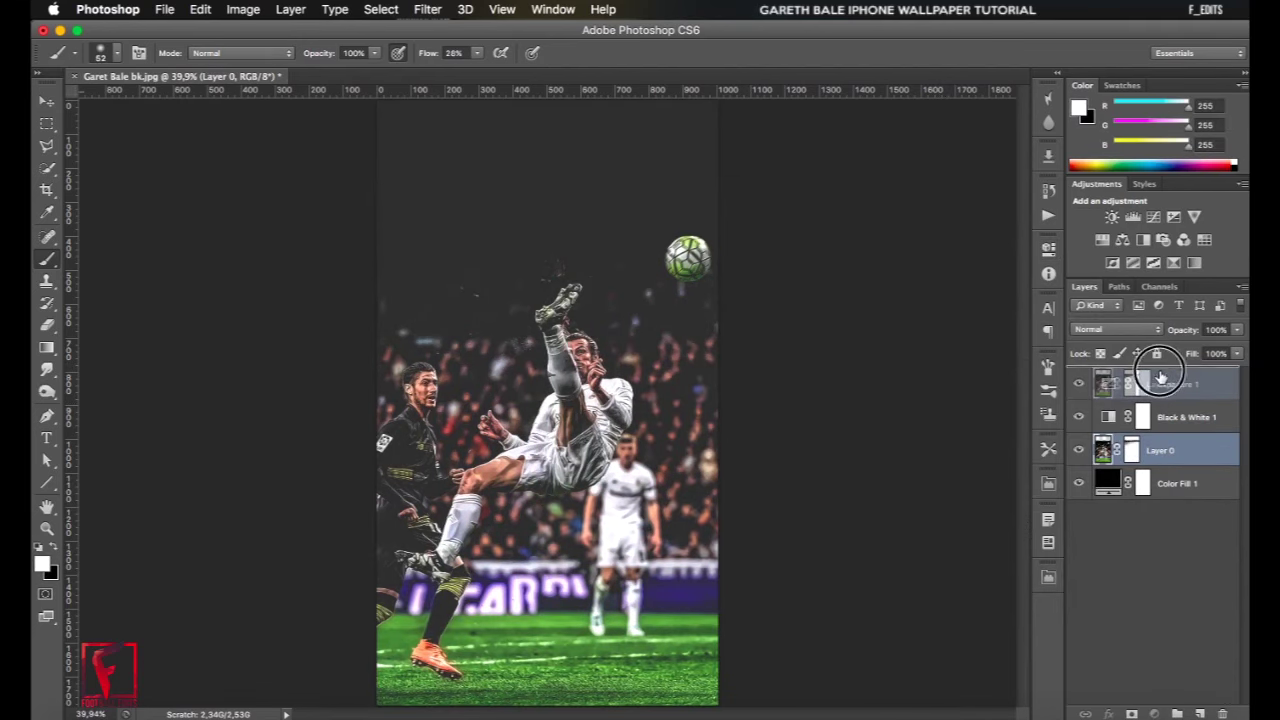
Step: Sharpen with a Soft Light High Pass 1.0 copy of the photo, with a layer mask
left_click_drag(1160, 377, 1160, 382)
left_click(428, 9)
mouse_move(480, 340)
left_click(658, 352)
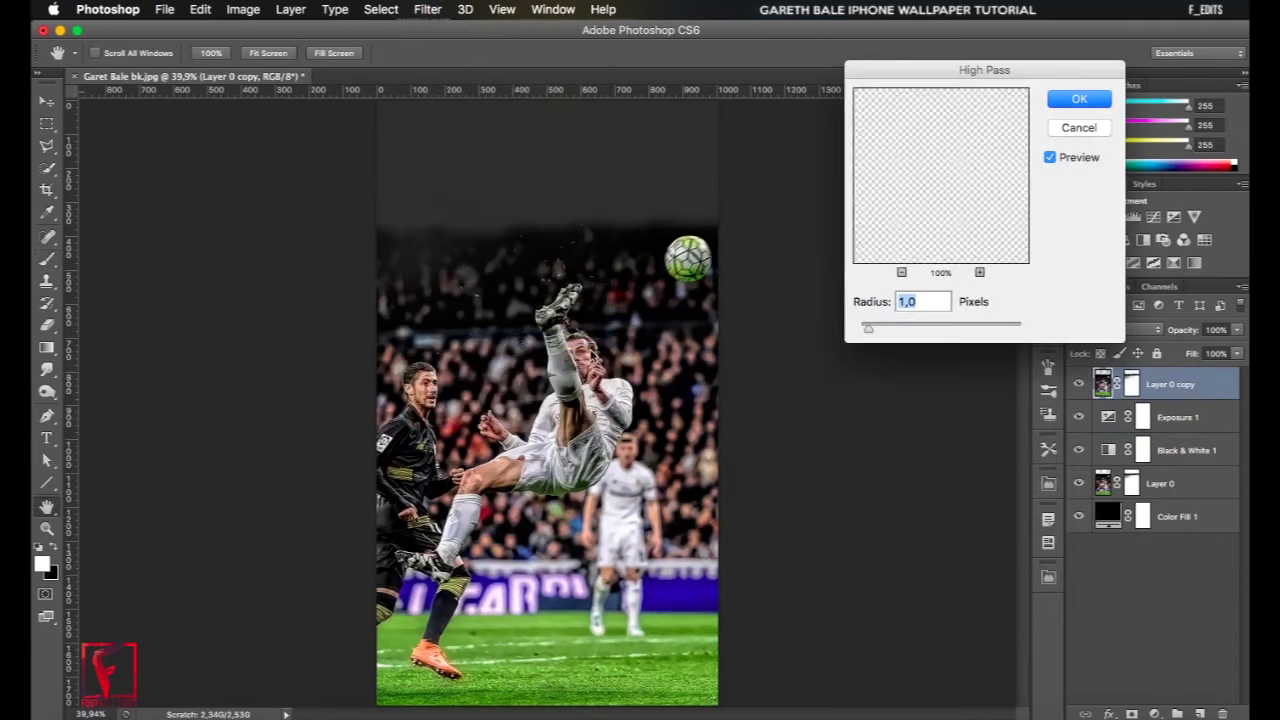
key("Return")
left_click(1115, 329)
left_click(1115, 440)
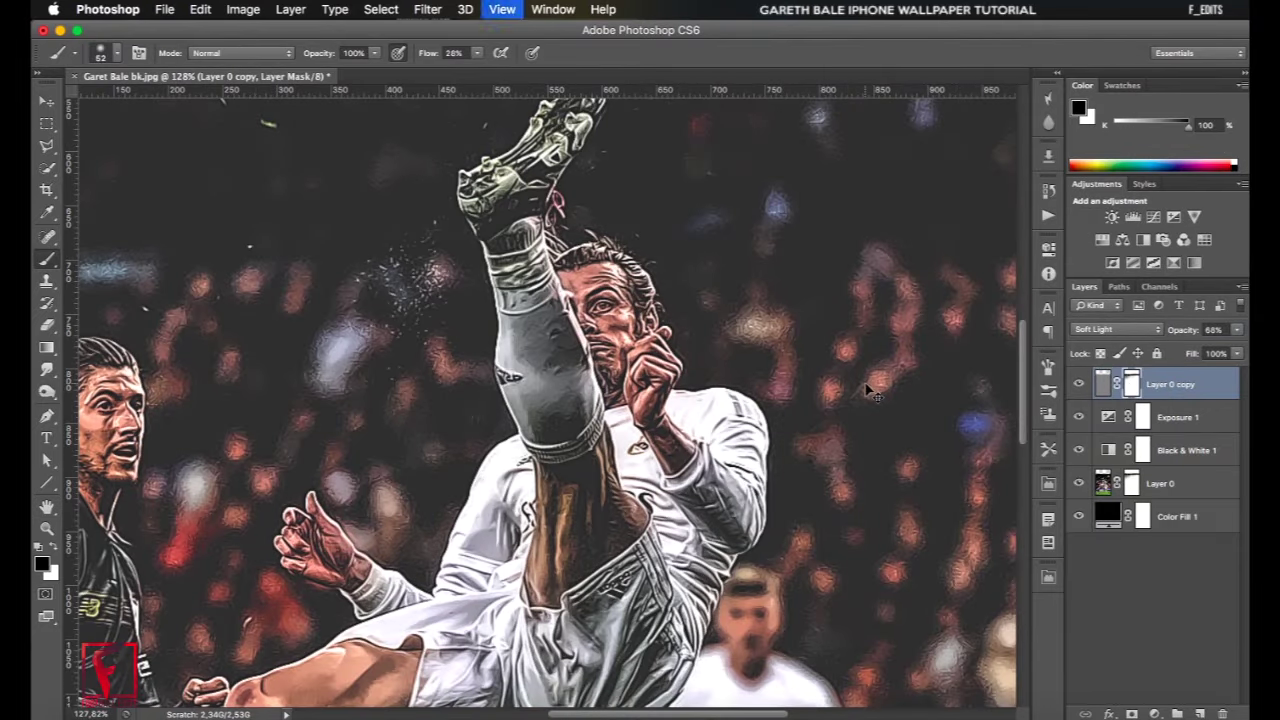
key("ctrl+minus")
key("ctrl+minus")
scroll(398, 444, "down", 10)
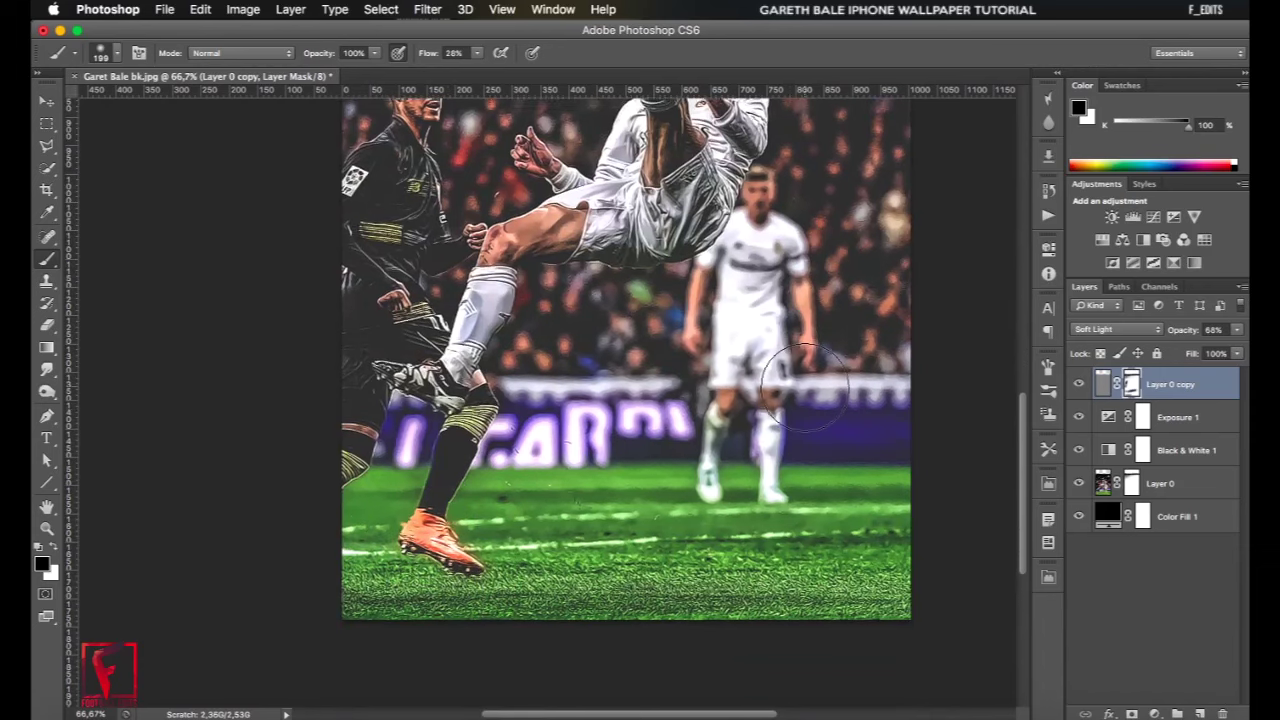
scroll(778, 533, "up", 15)
scroll(778, 533, "right", 3)
key("ctrl+0")
Step: Colour-code the layers, labelling the photo layer red
left_click(1175, 417)
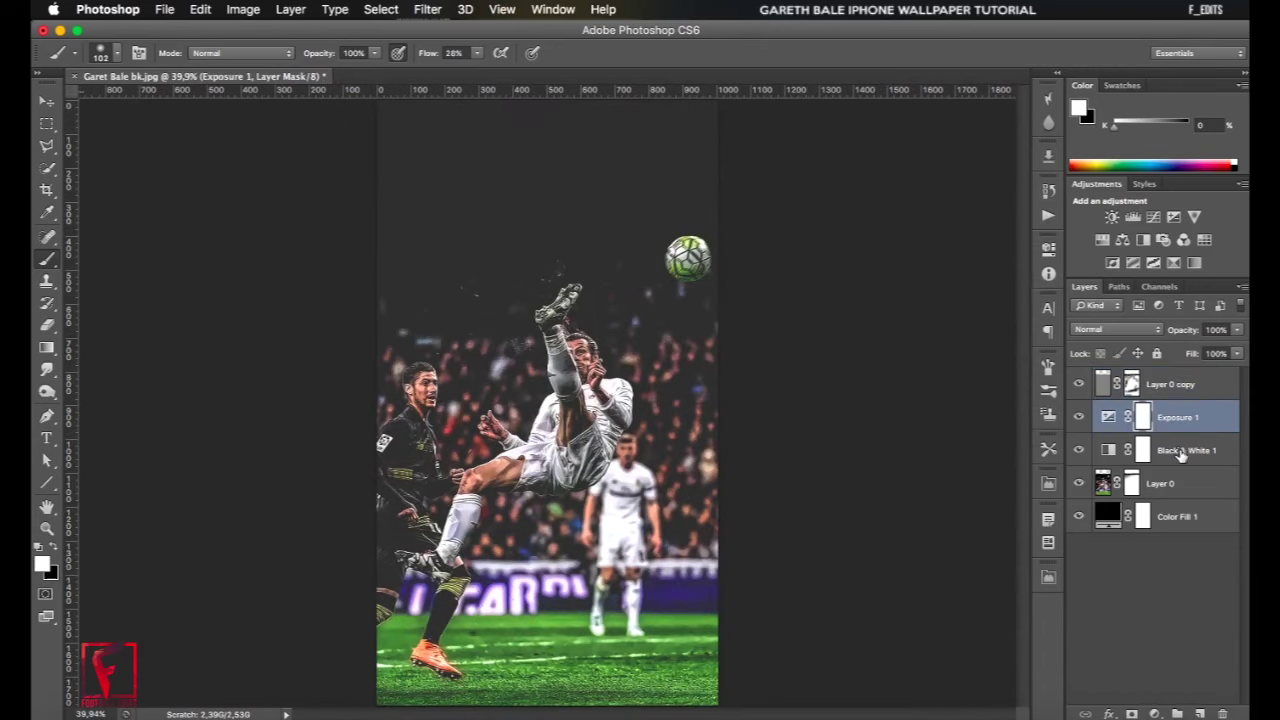
right_click(1180, 384)
right_click(1165, 487)
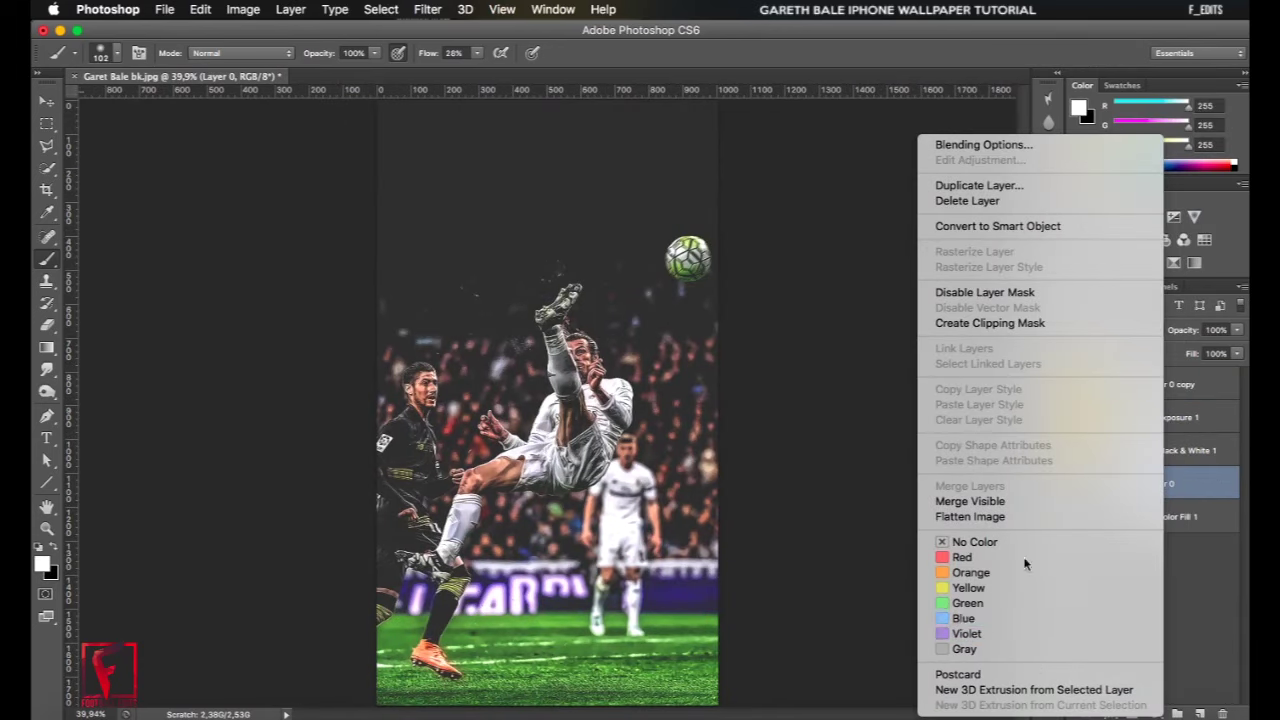
left_click(962, 557)
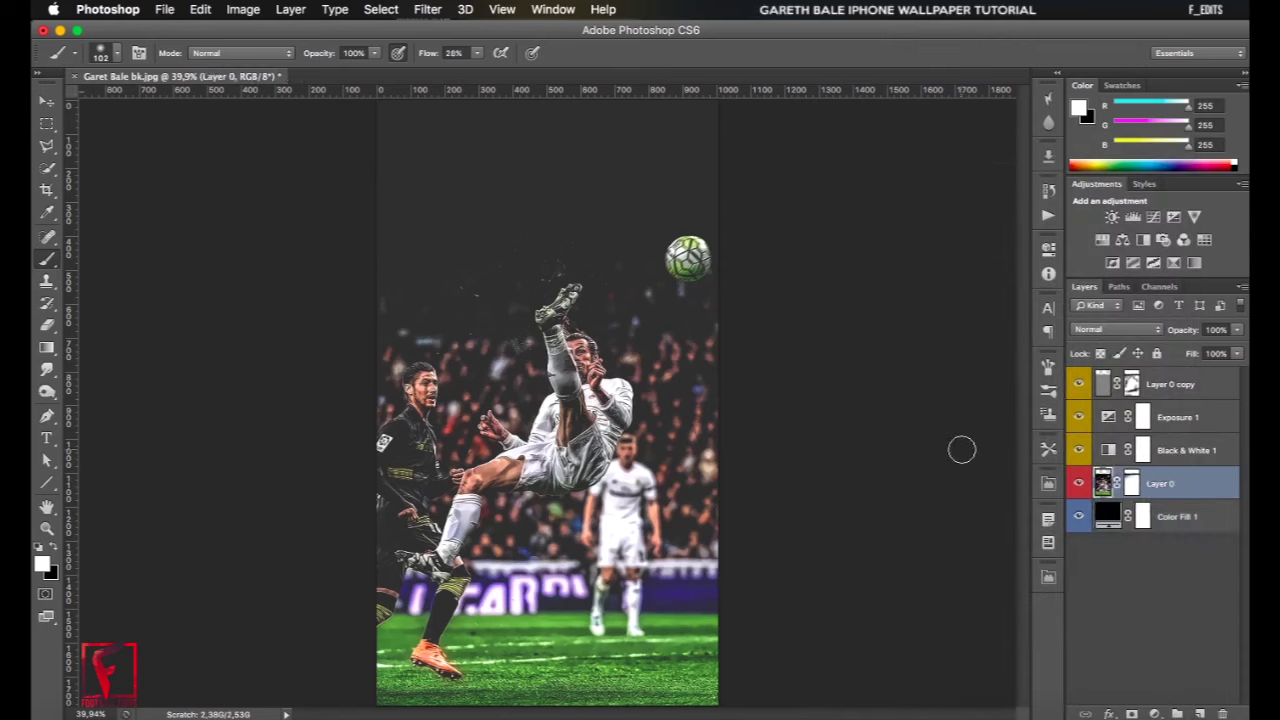
Step: Lower the Exposure gamma to 0.45 to darken the image
left_click(1143, 417)
left_click(1048, 248)
left_click_drag(938, 395, 941, 401)
left_click(1049, 250)
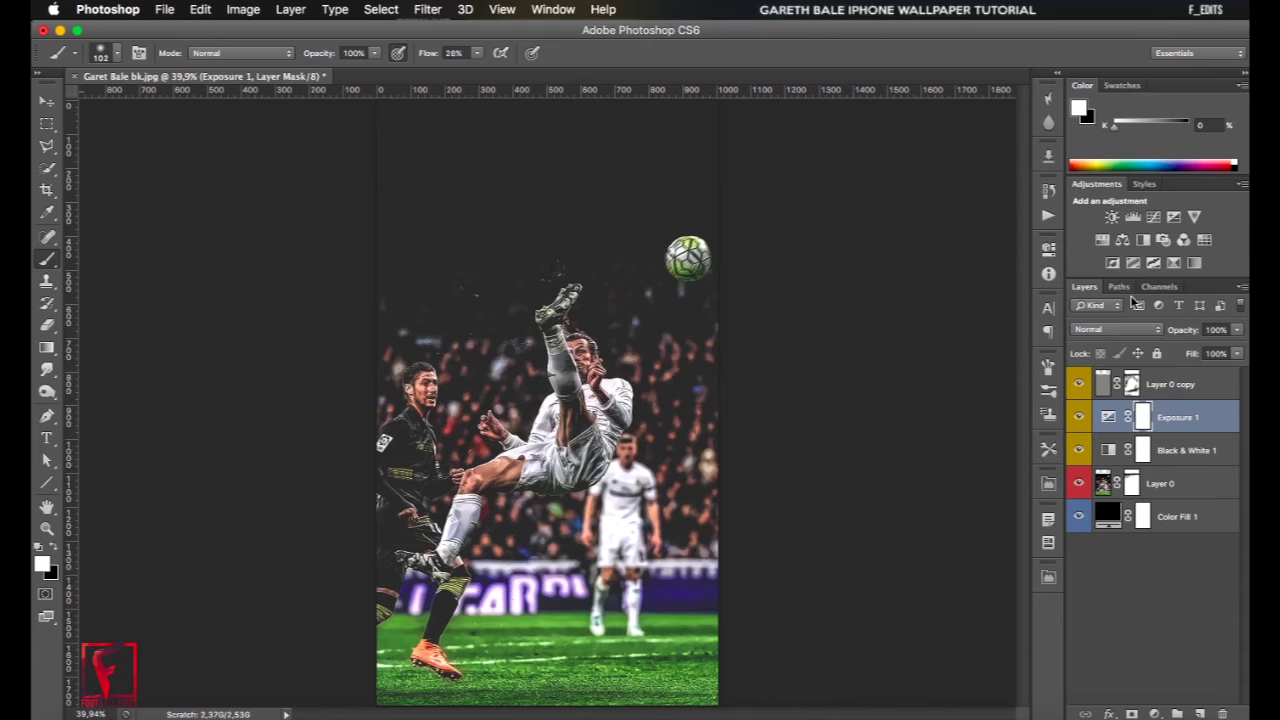
Step: Add a second Black & White adjustment layer and a new empty layer
left_click(1145, 238)
left_click(1048, 250)
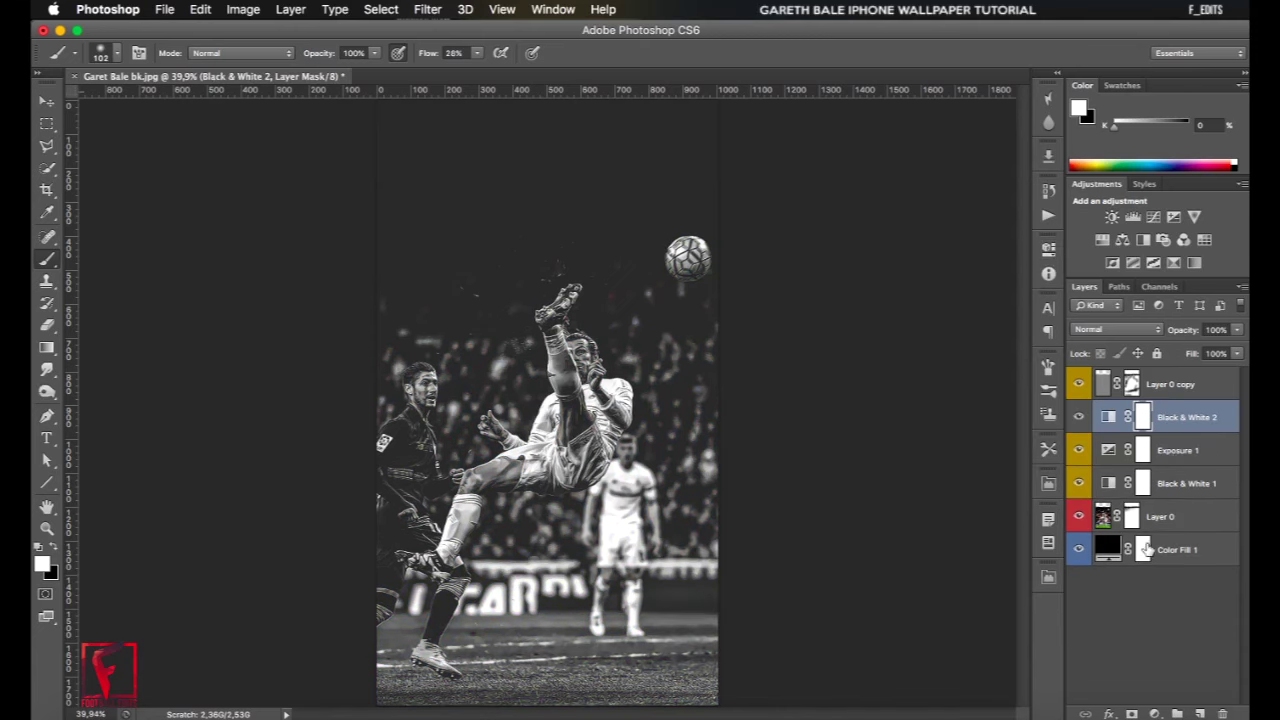
key("ctrl+shift+alt+n")
Step: Create a new glow layer and choose a darker yellow-orange paint colour
key("i")
left_click(42, 563)
left_click(1000, 409)
left_click(974, 387)
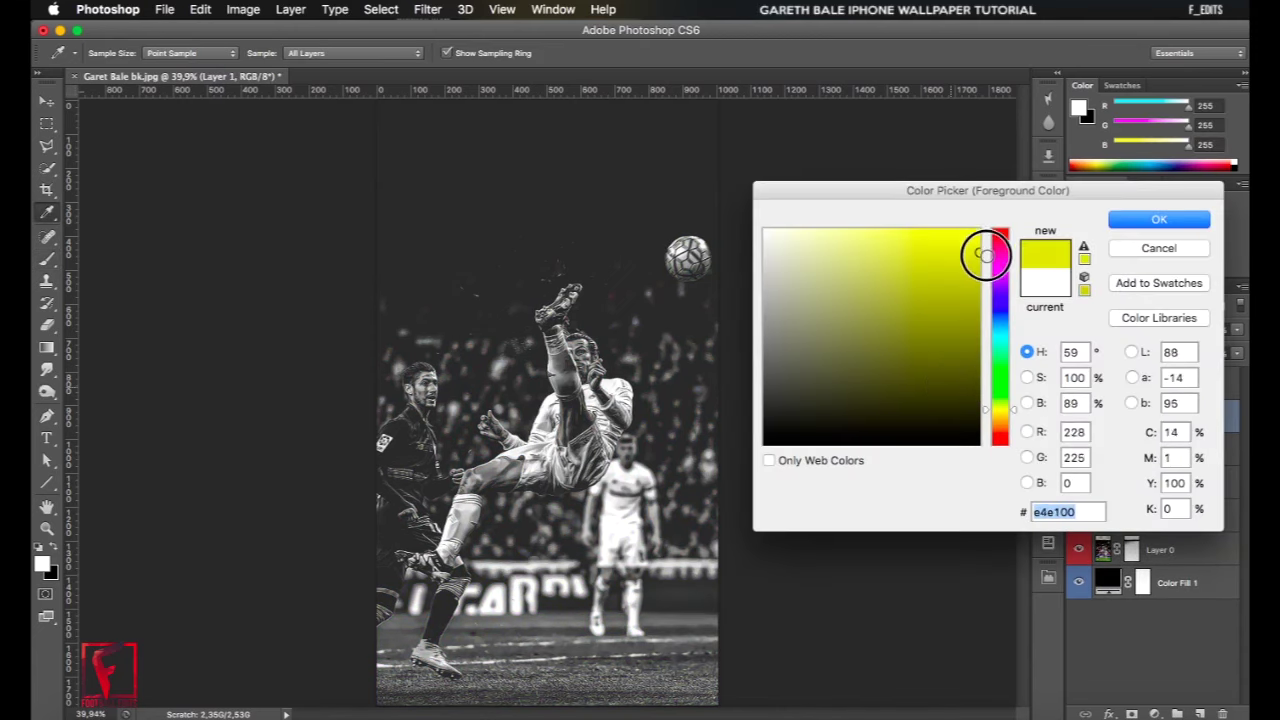
left_click(979, 276)
left_click(1001, 416)
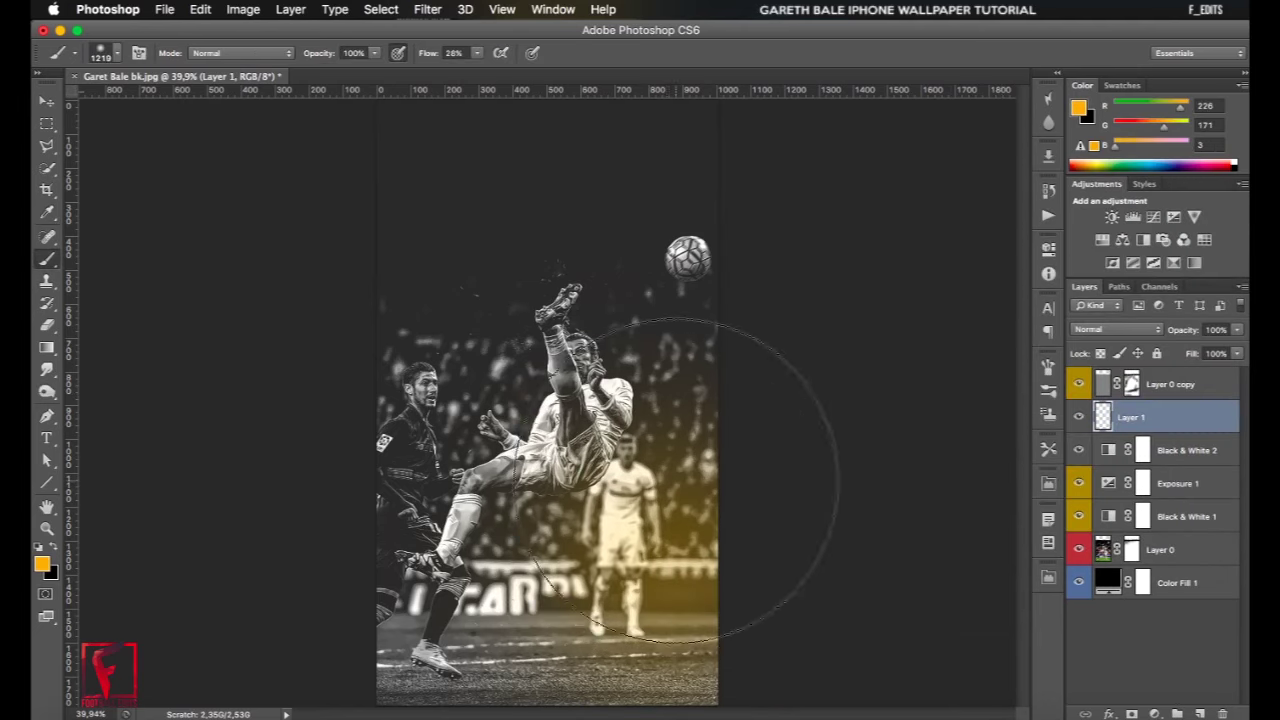
key("Return")
Step: Paint a soft yellow glow around the player with a roughly 1250 px brush
key("b")
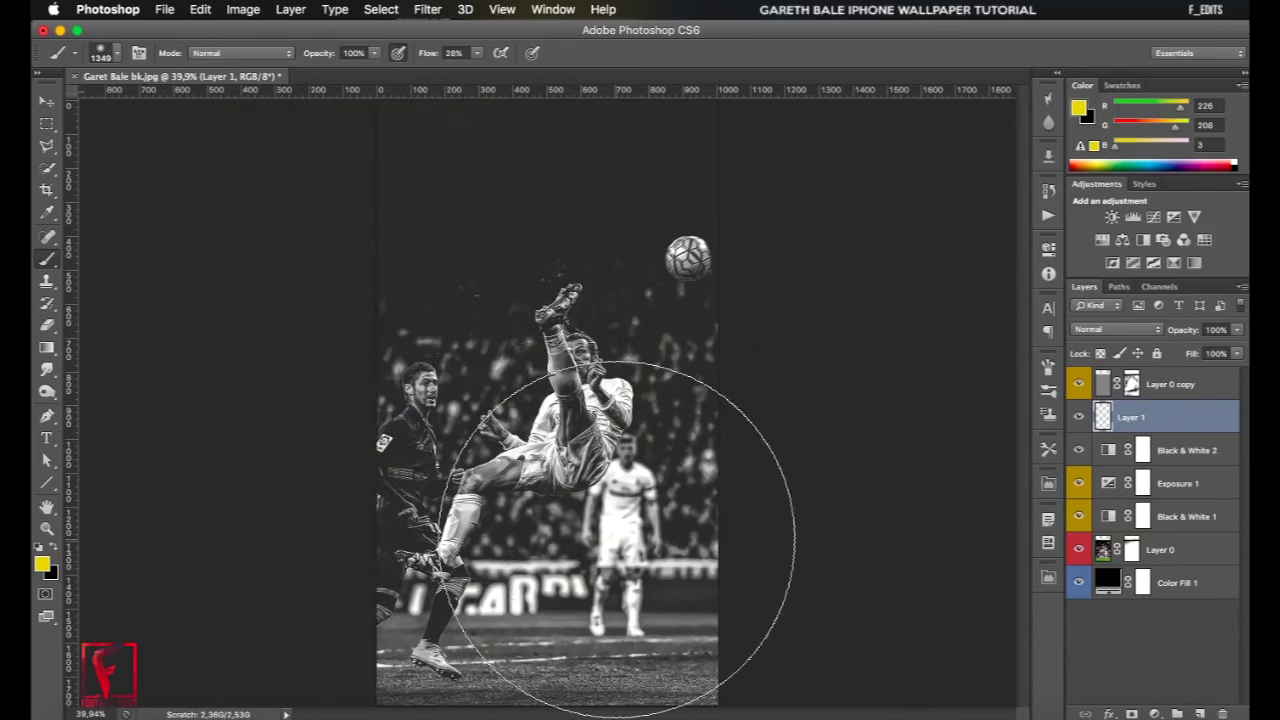
left_click_drag(640, 543, 628, 583)
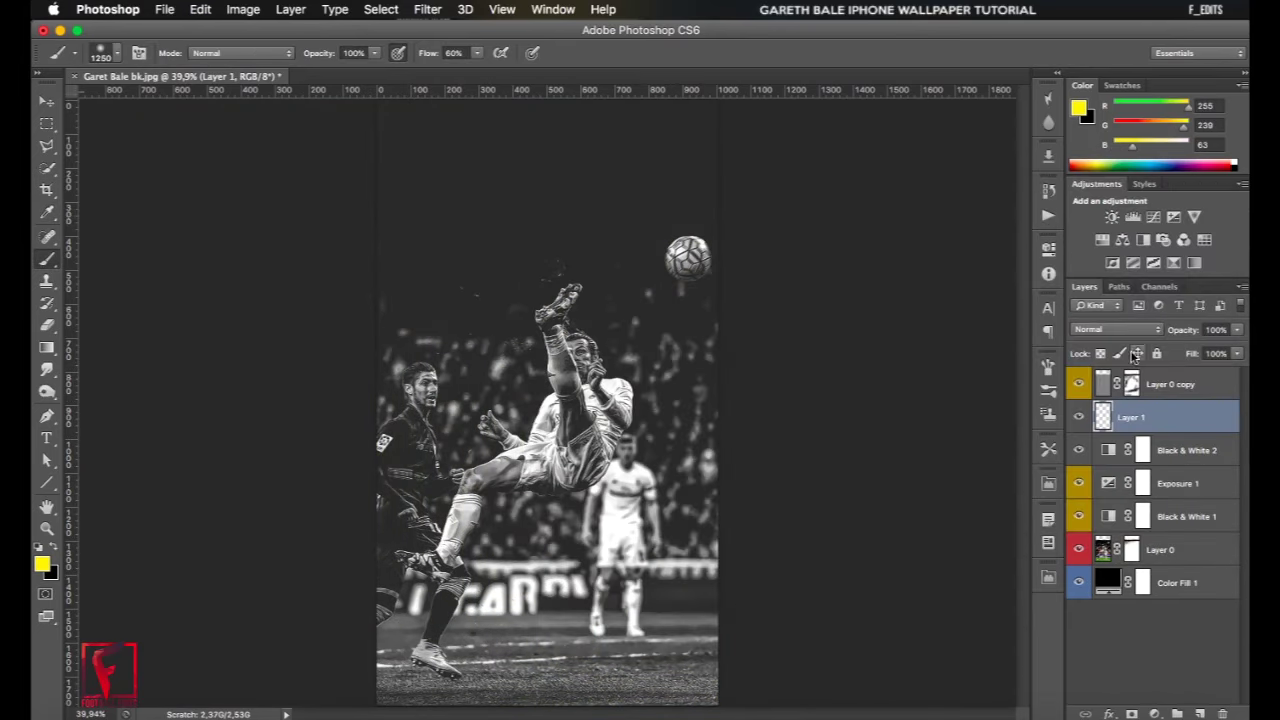
left_click_drag(706, 462, 743, 451)
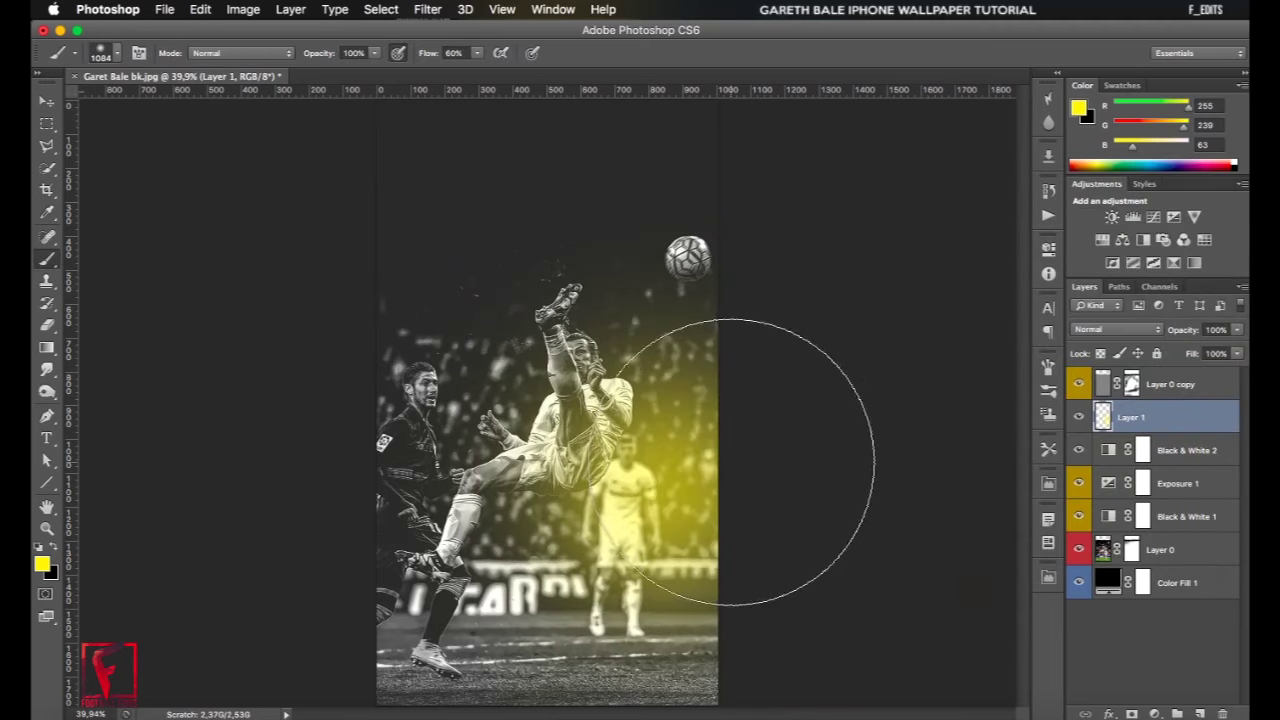
left_click_drag(757, 500, 686, 471)
key("x")
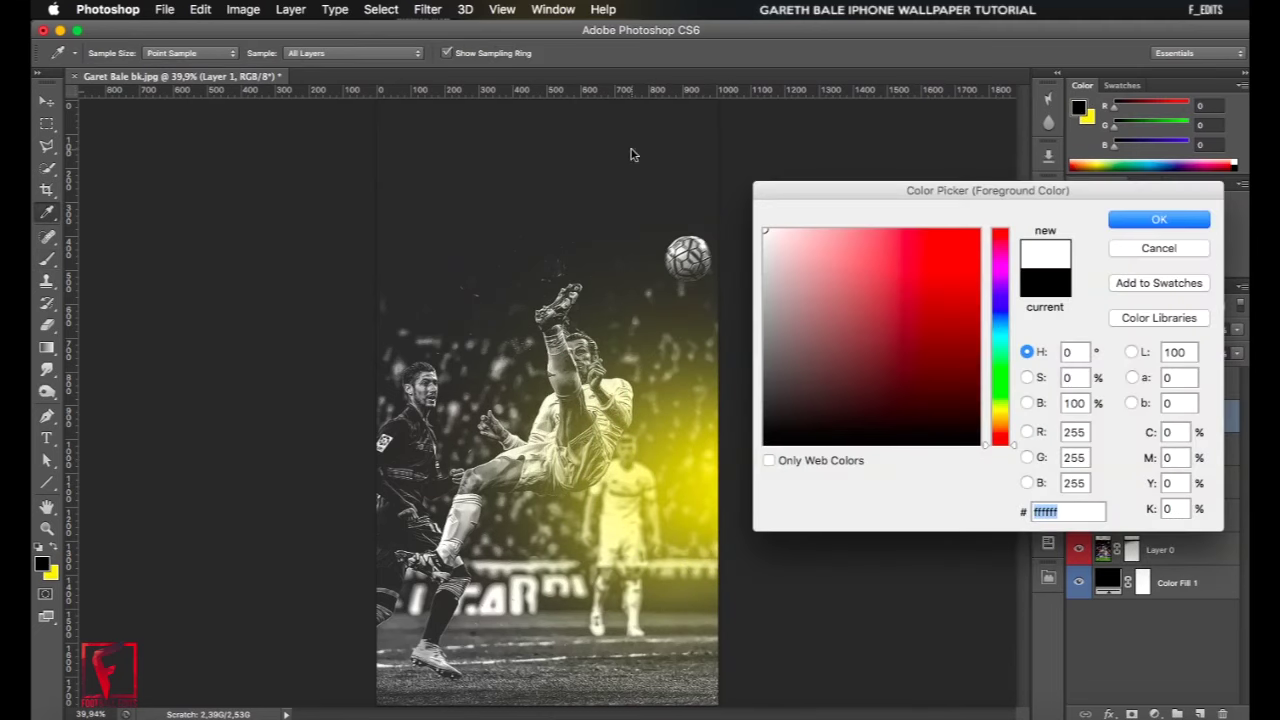
left_click_drag(778, 480, 790, 480)
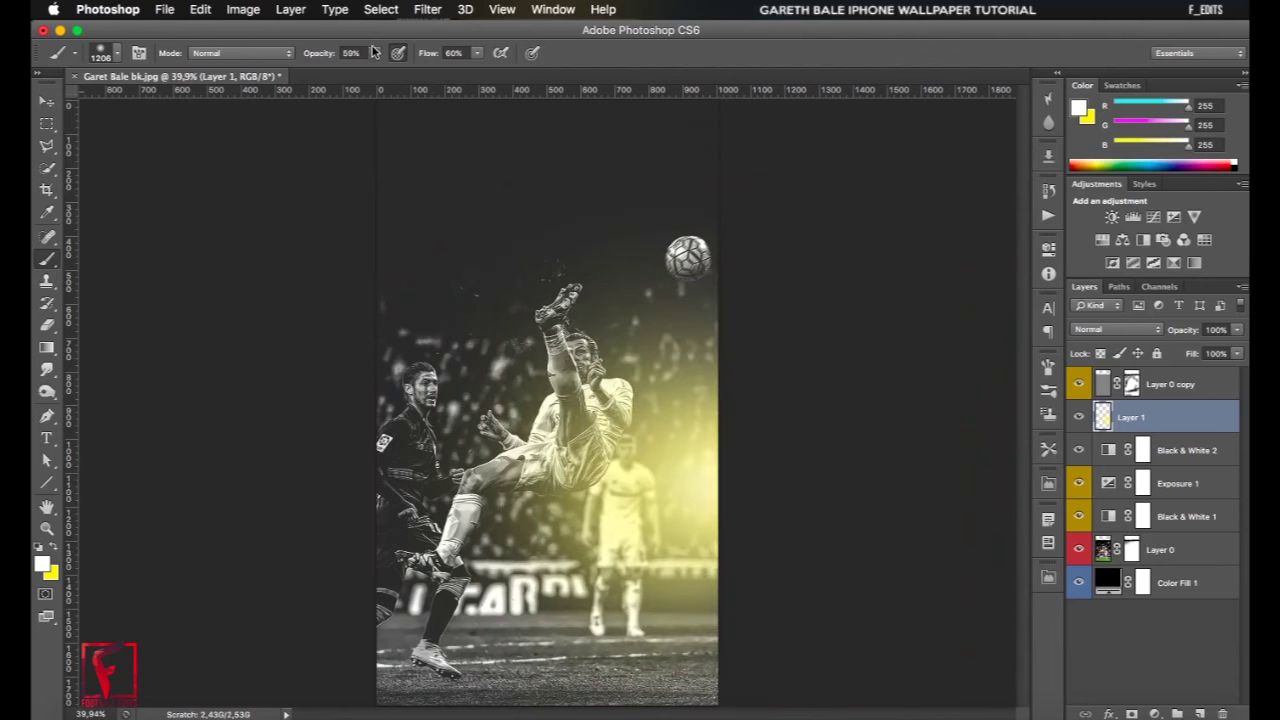
left_click(671, 525)
Step: Set the glow layer to Soft Light and rotate it about 29 degrees
left_click(1117, 329)
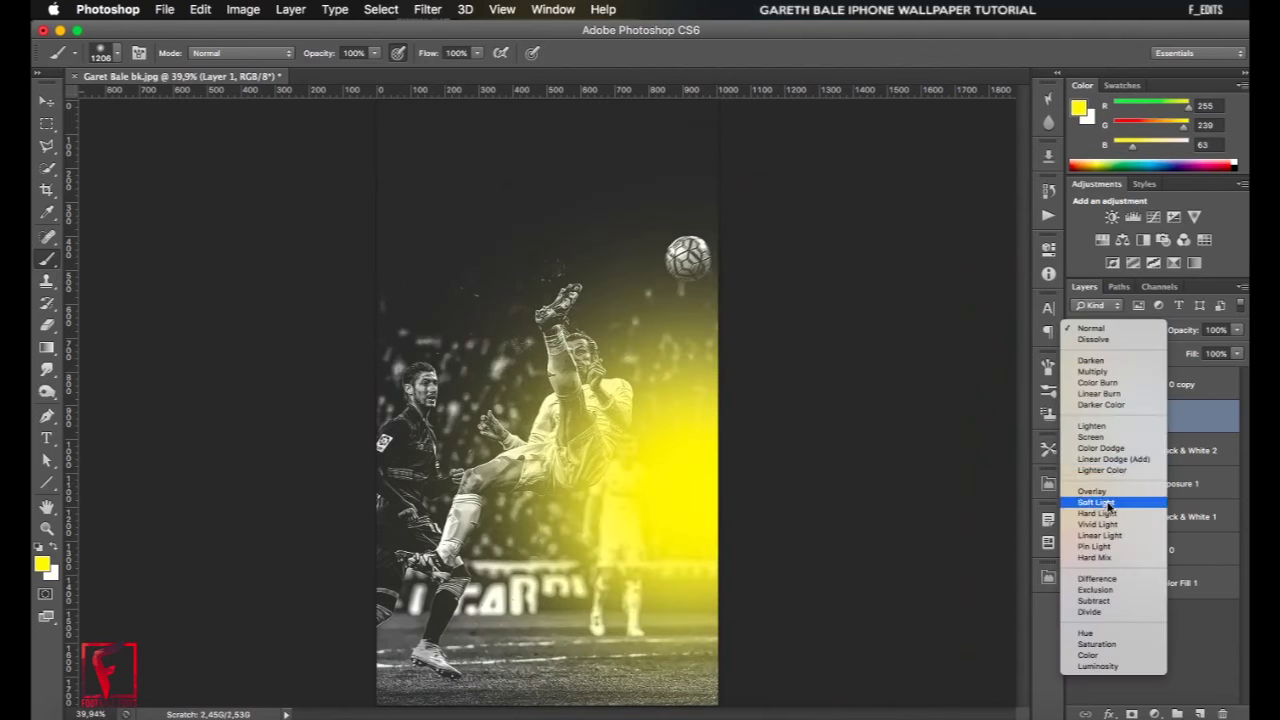
left_click(1110, 505)
mouse_move(731, 428)
left_mouse_down()
mouse_move(483, 323)
mouse_move(495, 300)
left_mouse_up()
Step: Enlarge and commit the rotated glow, then restack the Black & White layers
left_click_drag(880, 446, 935, 308)
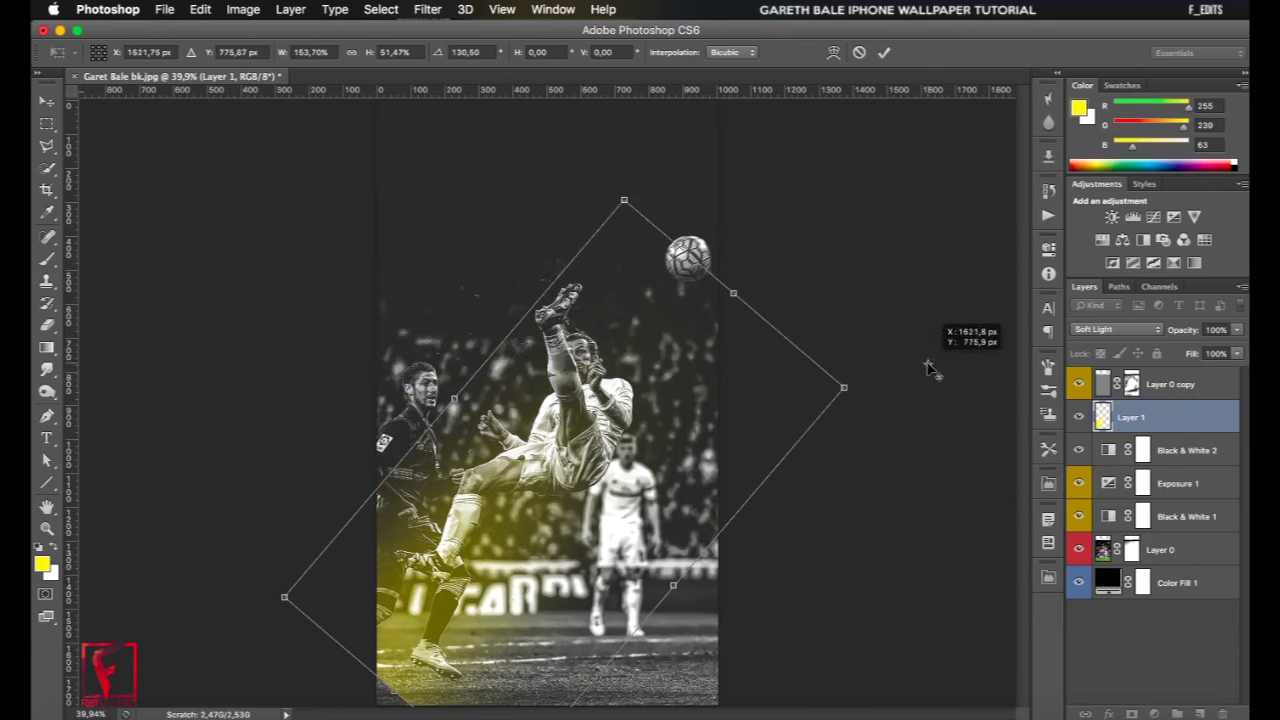
key("Return")
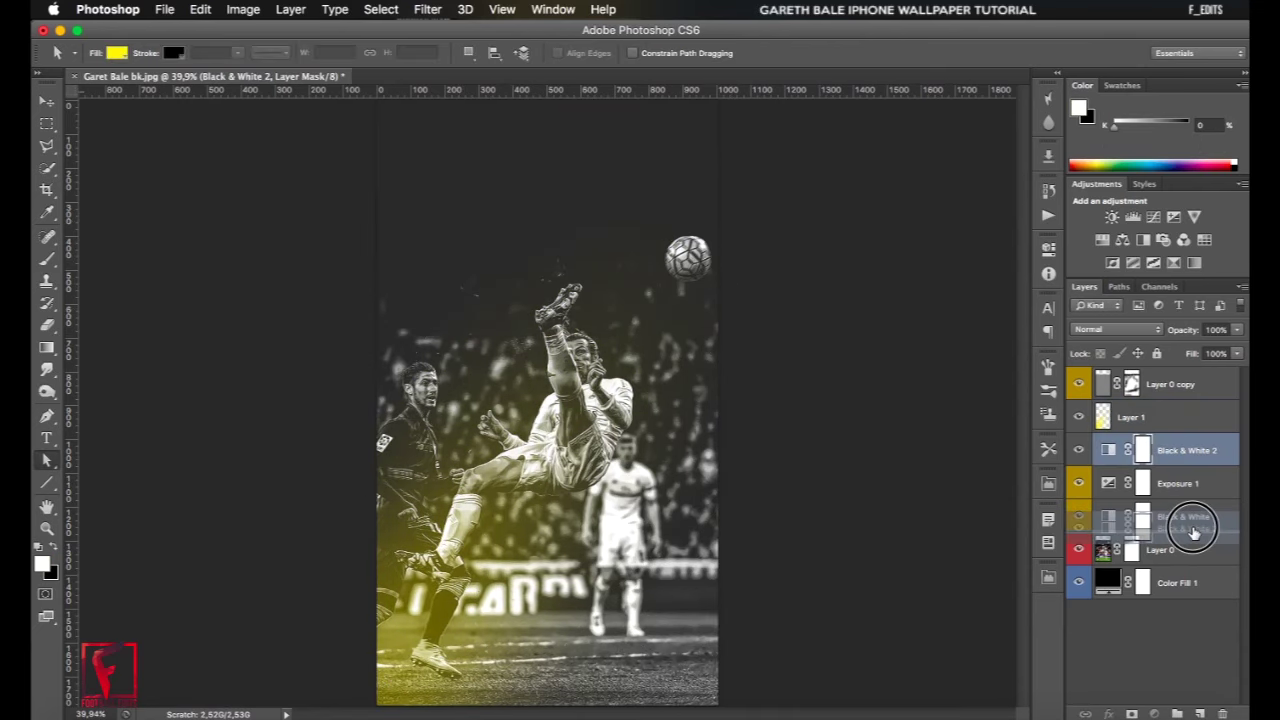
mouse_move(1150, 450)
left_mouse_down()
mouse_move(1150, 525)
mouse_move(1165, 500)
mouse_move(1165, 440)
left_mouse_up()
Step: Label the Black & White layer orange, the glow layer violet, and one more layer
right_click(1115, 520)
left_click(1115, 572)
right_click(1165, 483)
left_click(1000, 588)
right_click(1170, 417)
left_click(996, 634)
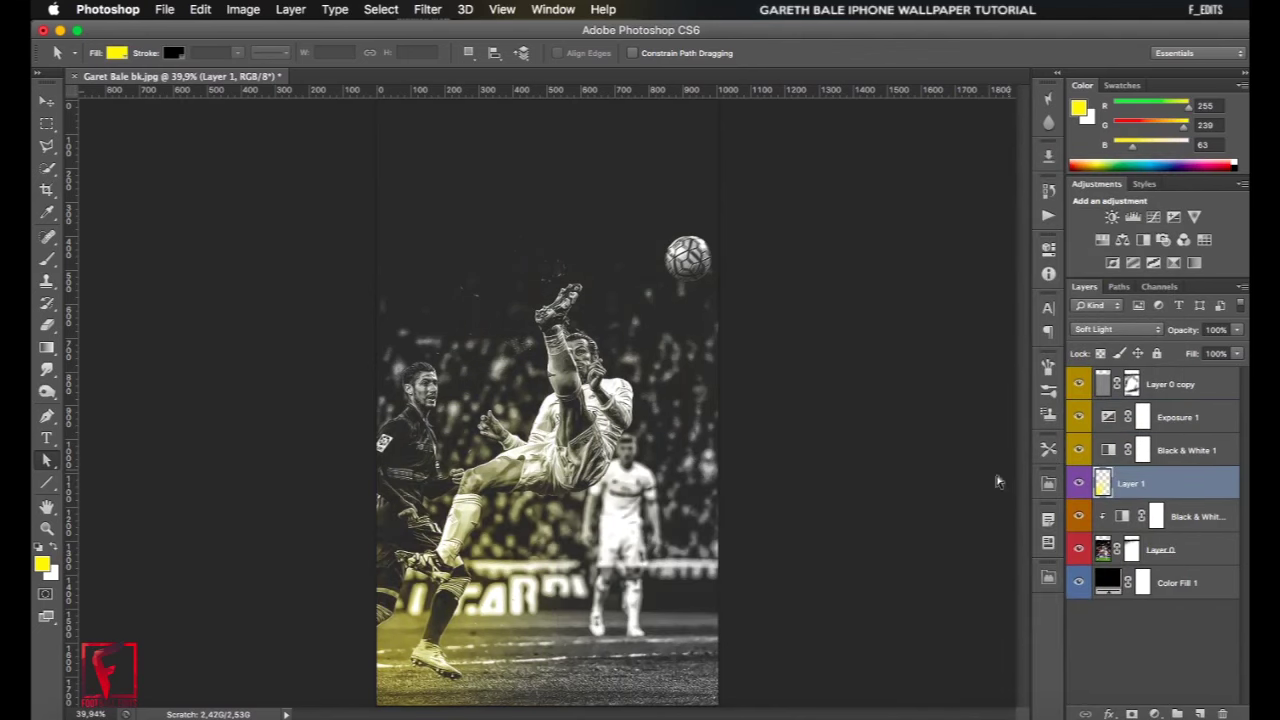
Step: Try an enlarged glow copy in Screen mode at lower opacity, then delete it
key("ctrl+j")
key("ctrl+minus")
key("ctrl+t")
left_click_drag(700, 223, 731, 242)
key("Return")
left_click_drag(1140, 483, 1140, 520)
left_click(1115, 329)
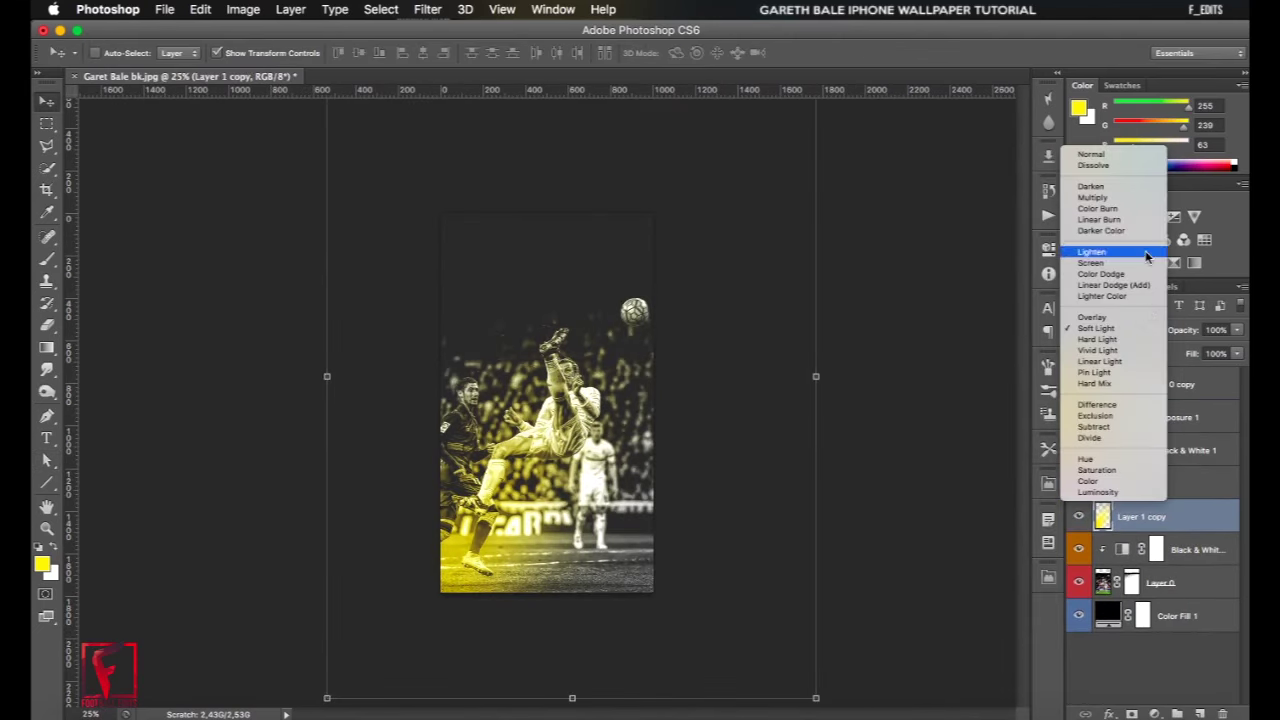
left_click(1100, 258)
left_click_drag(1200, 330, 1180, 333)
key("a")
key("ctrl+0")
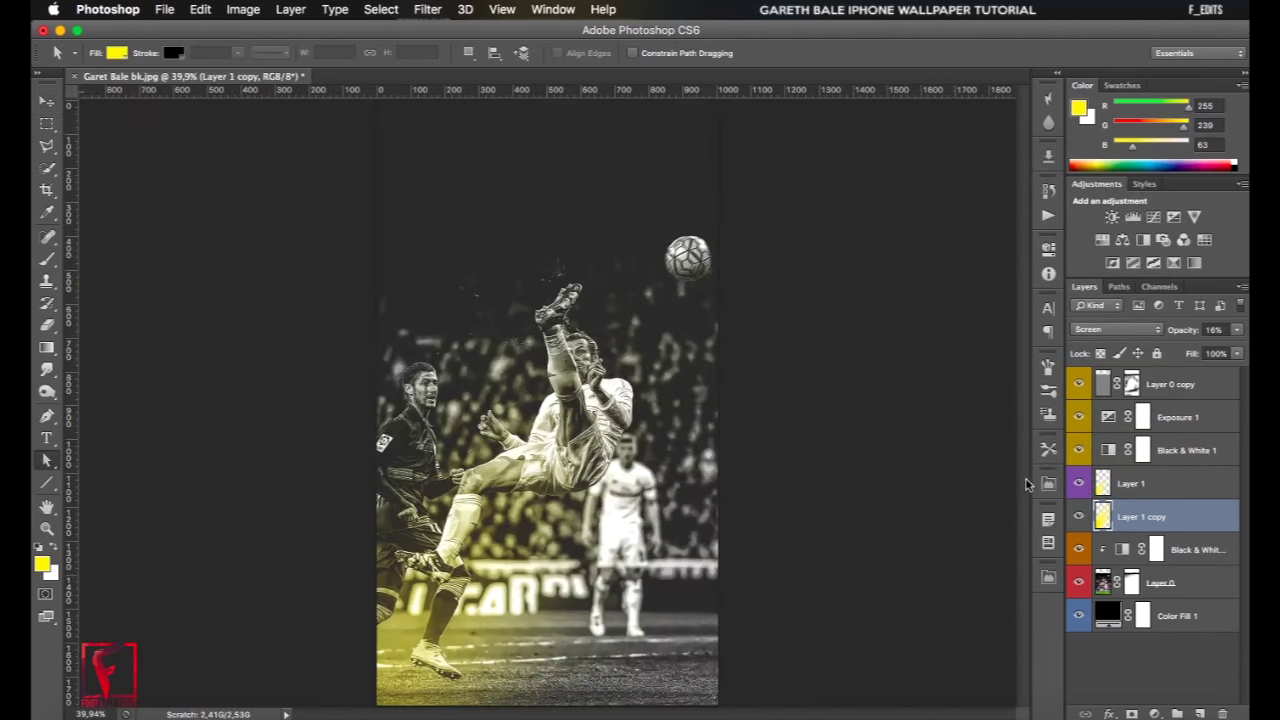
key("Delete")
Step: Find the texture folder with Spotlight and pick the bKqmnbf image
key("super+space")
type("X!")
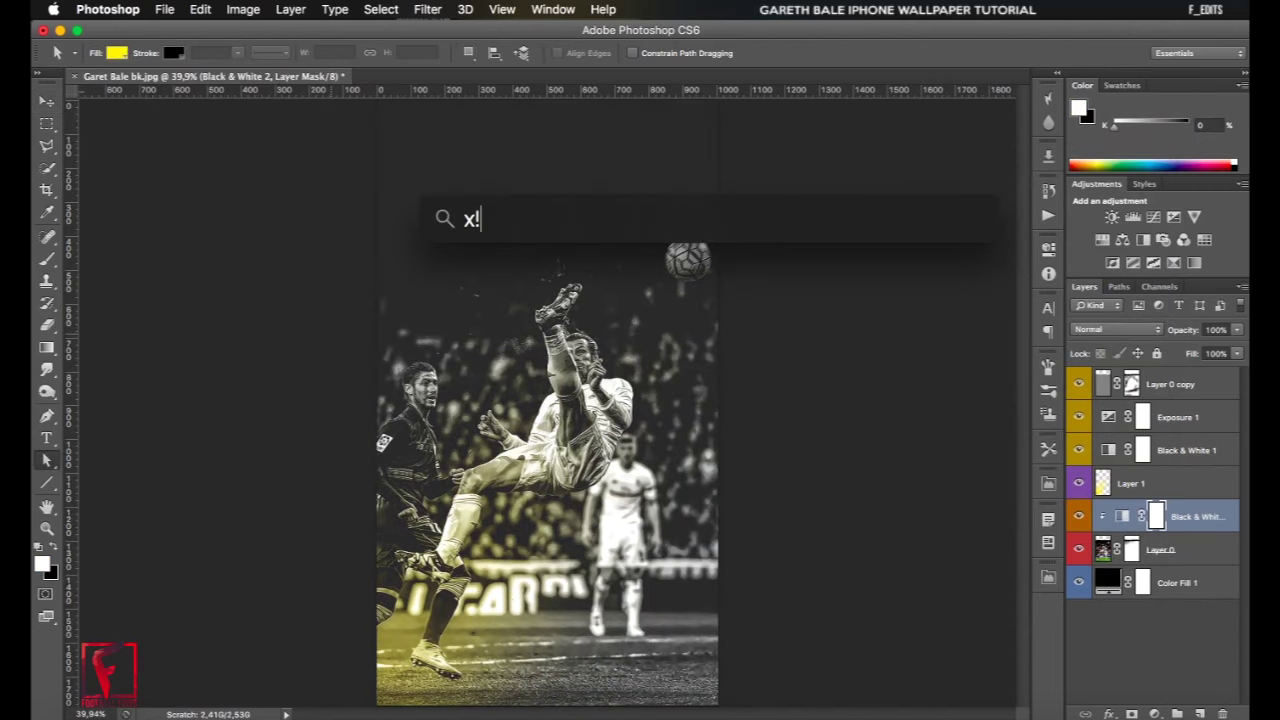
key("Return")
key("super+4")
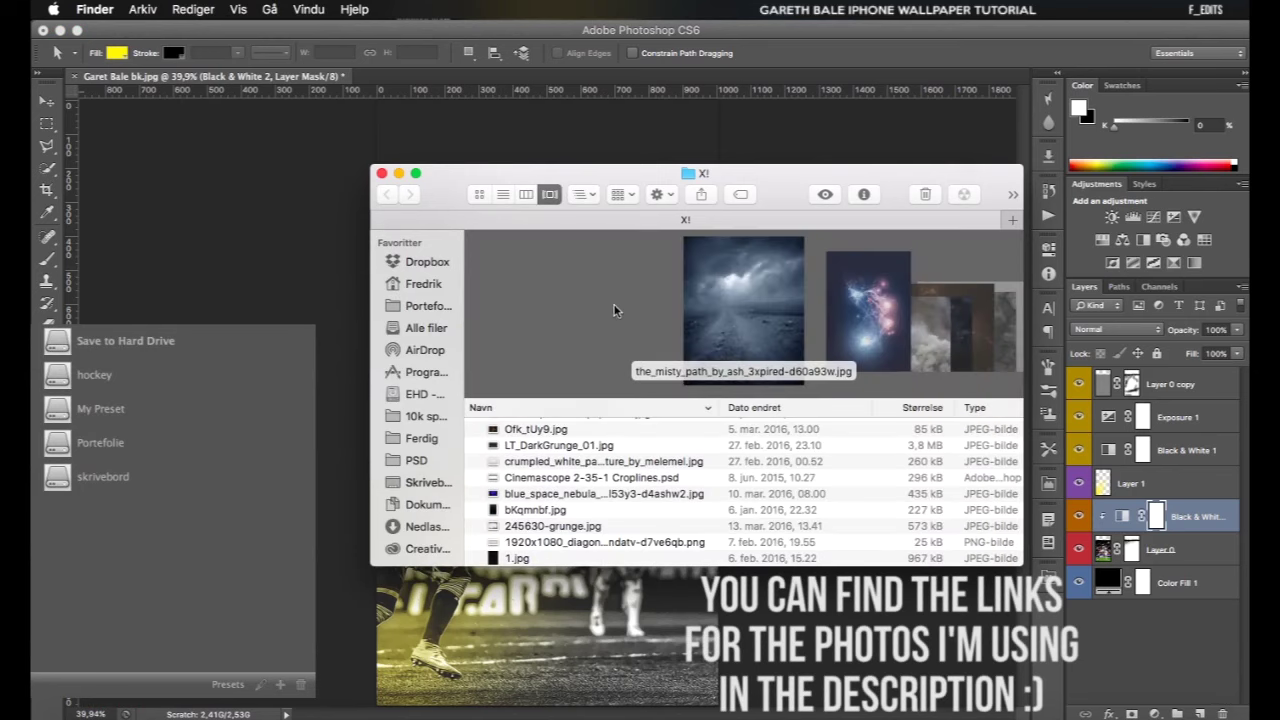
left_click(718, 302)
Step: Place the bKqmnbf texture in Screen mode below Exposure 1
left_click_drag(718, 302, 560, 400)
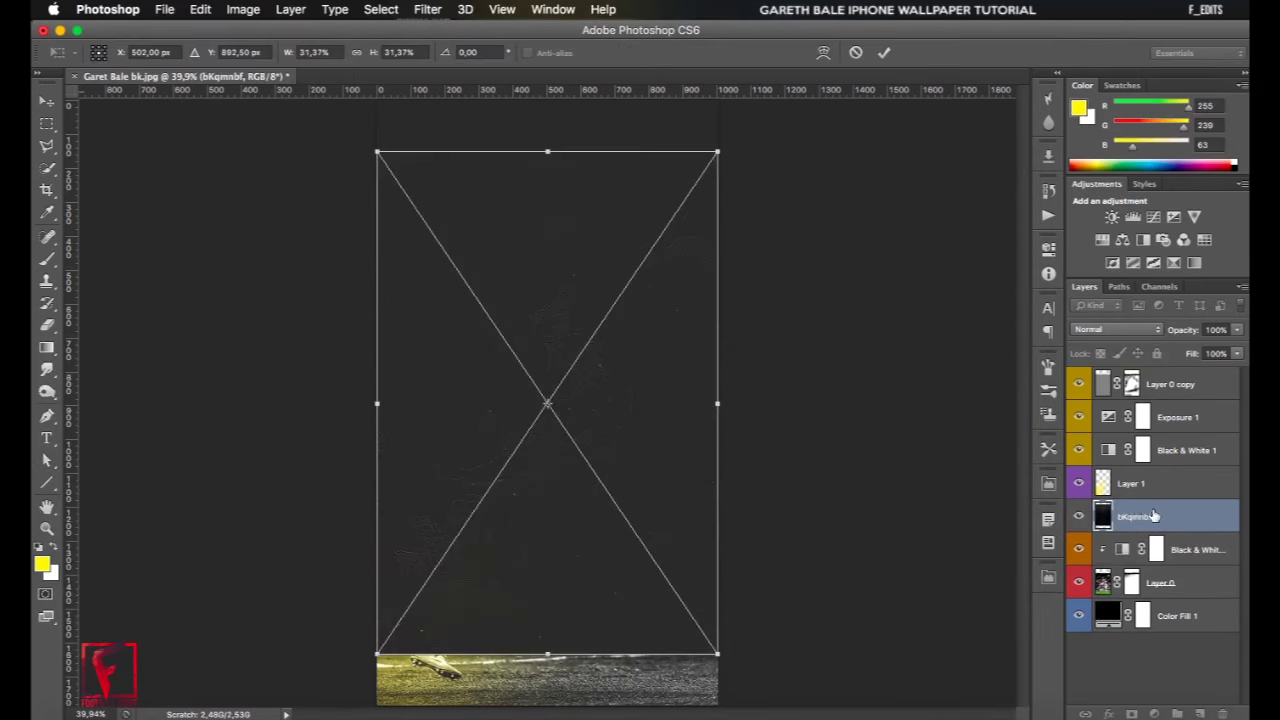
key("Return")
left_click(1117, 329)
left_click(1157, 399)
left_click_drag(1157, 399, 1157, 455)
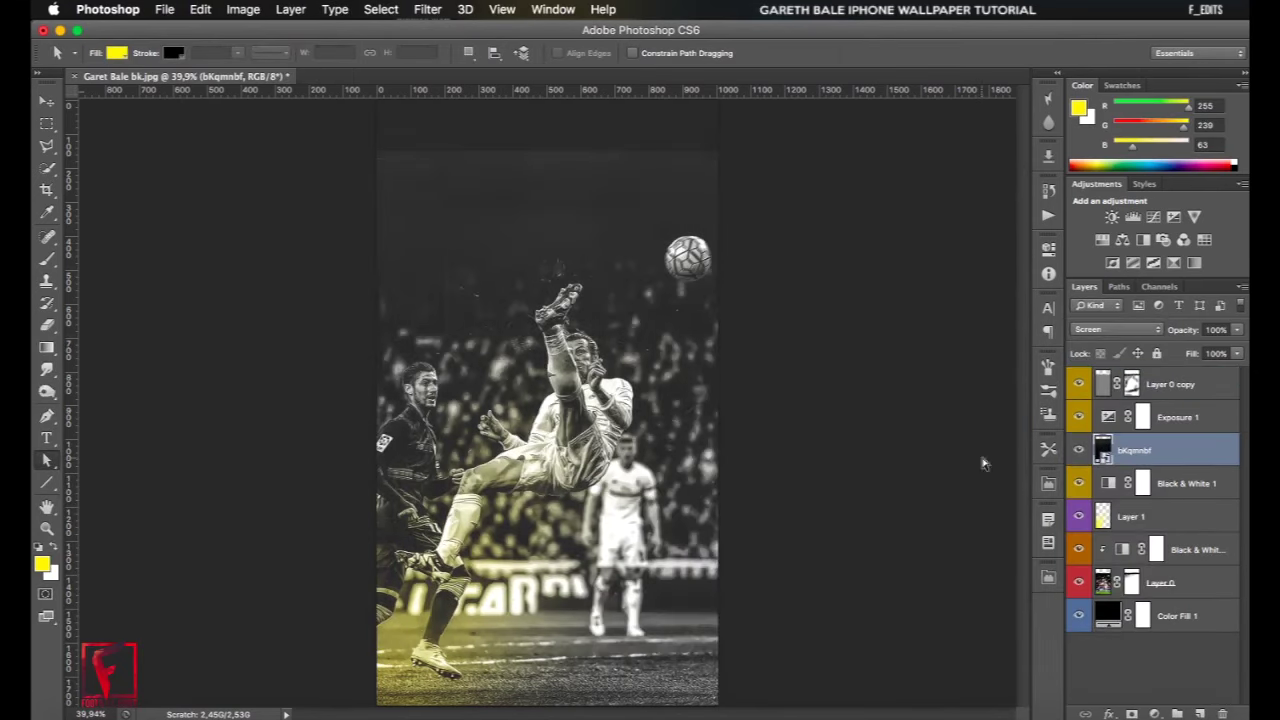
key("ctrl+t")
key("Escape")
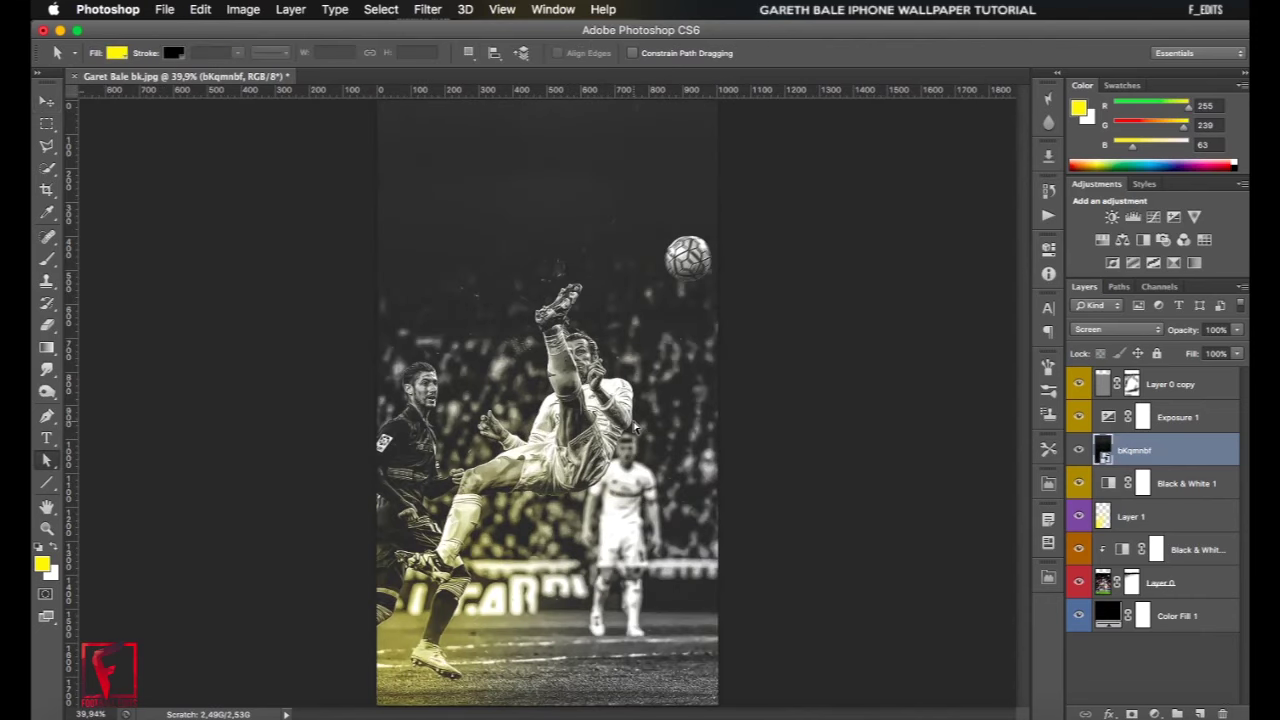
Step: Duplicate the bKqmnbf texture layer and add a layer mask for brushing
key("ctrl+j")
left_click(1131, 713)
key("b")
key("ctrl+minus")
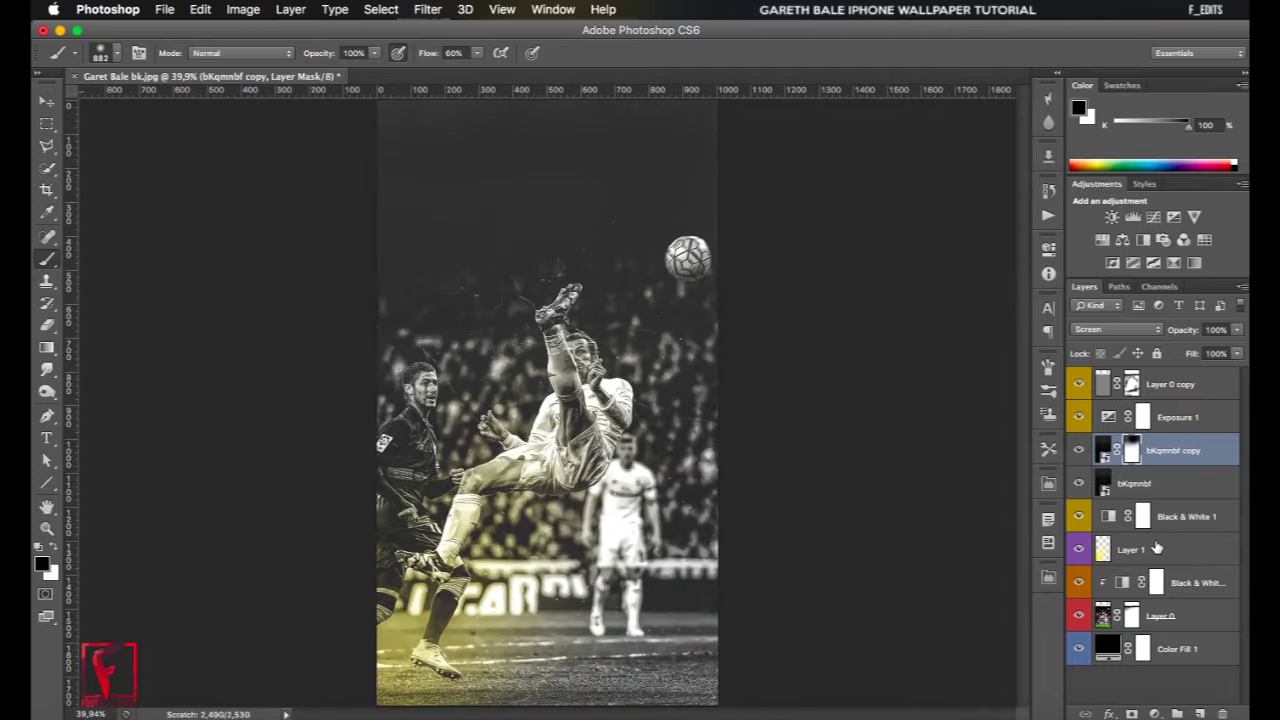
Step: Enlarge the diagonal scan-lines texture to cover the whole image and commit it
right_click(837, 229)
key("Escape")
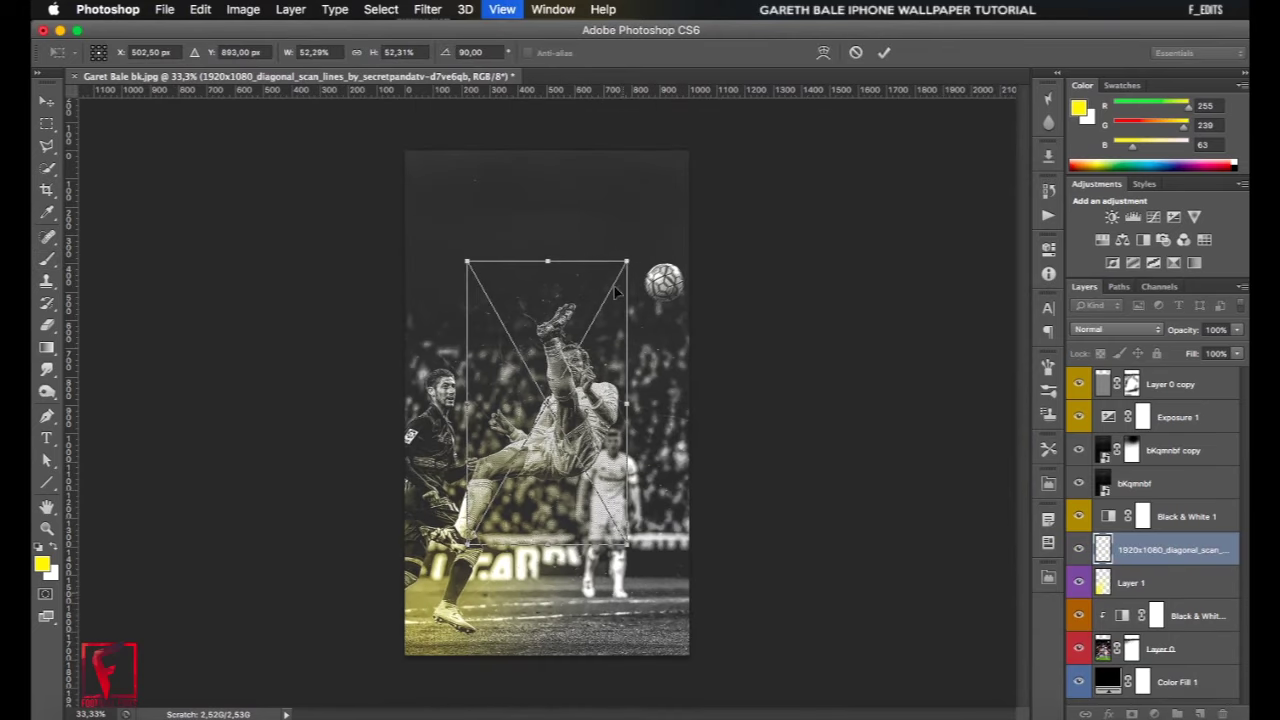
left_click_drag(641, 258, 700, 151)
key("Return")
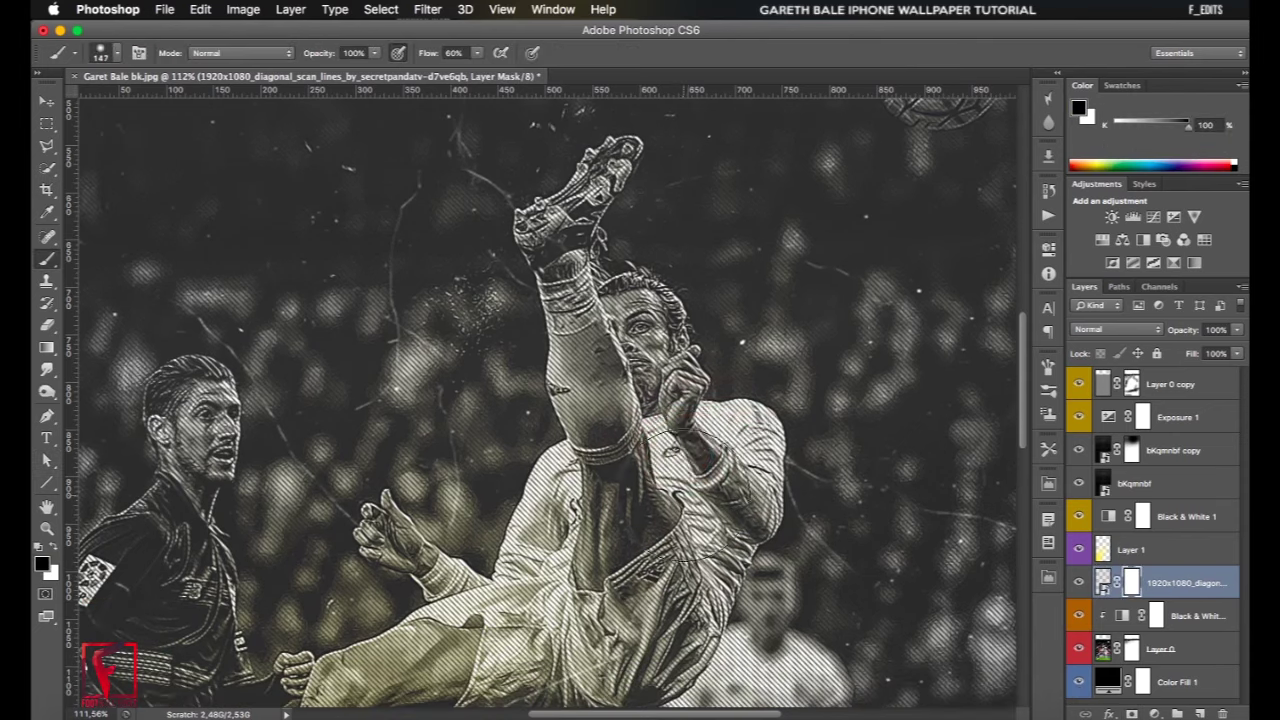
Step: Paint the scan lines off the kicking player with a smaller black brush
scroll(600, 415, "down", 4)
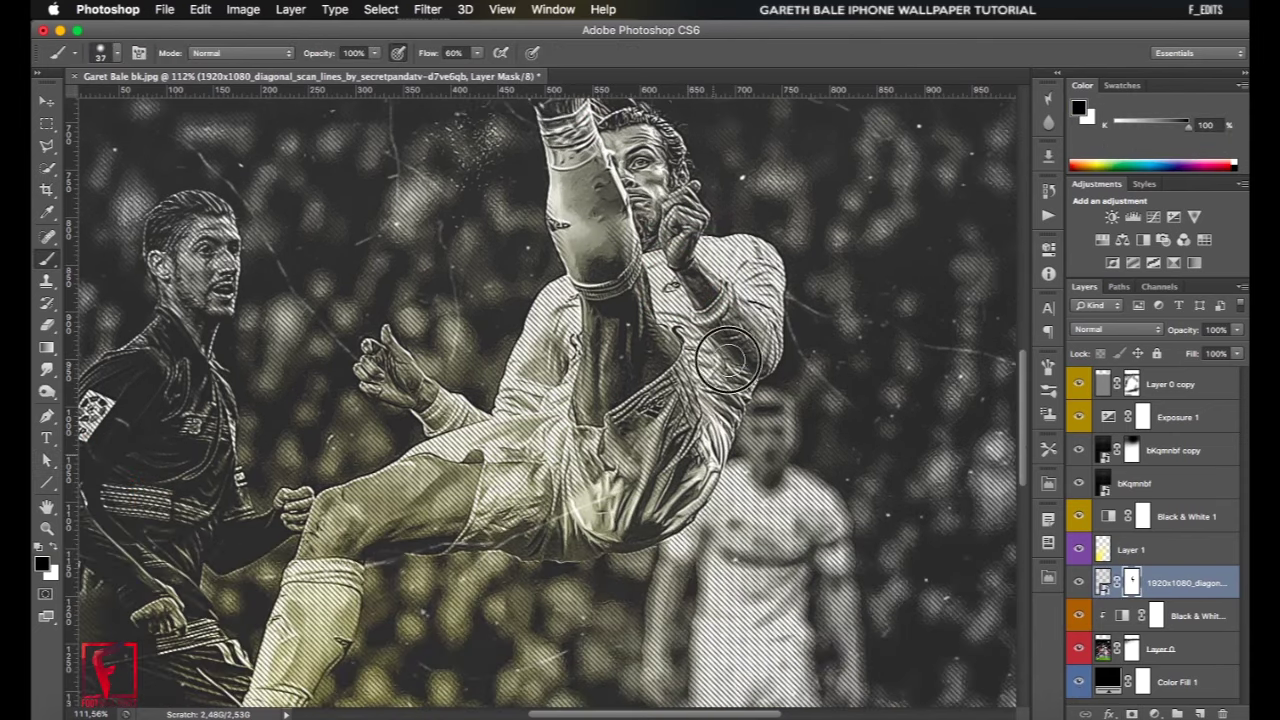
scroll(600, 440, "down", 2)
scroll(600, 440, "left", 1)
key("bracketleft")
key("bracketleft")
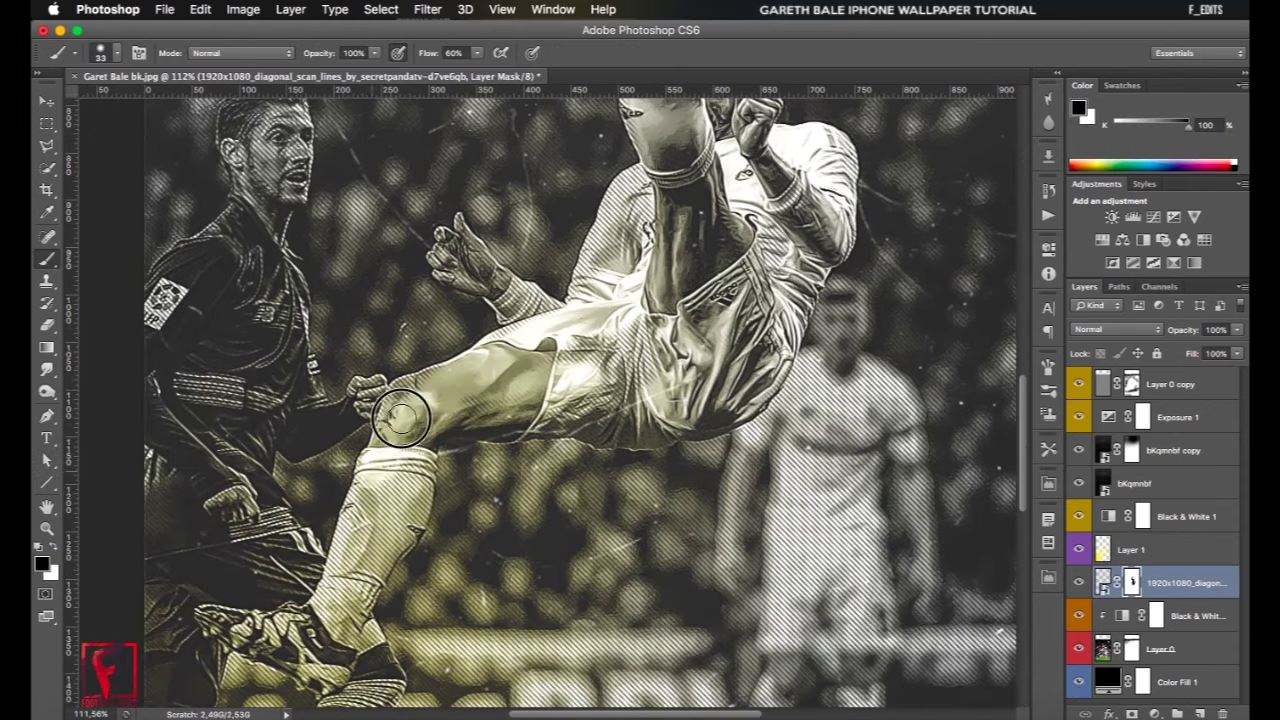
scroll(400, 414, "down", 2)
scroll(600, 350, "up", 2)
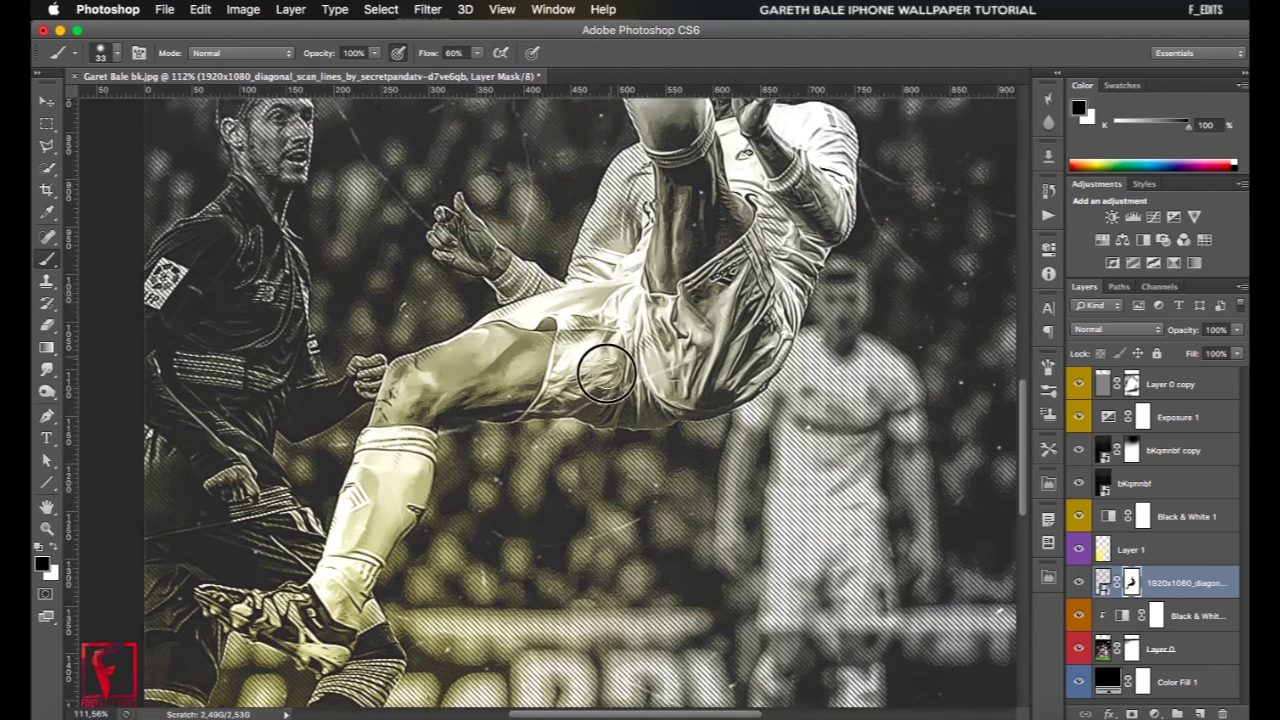
scroll(548, 340, "up", 1)
scroll(497, 327, "right", 3)
key("bracketleft")
key("bracketleft")
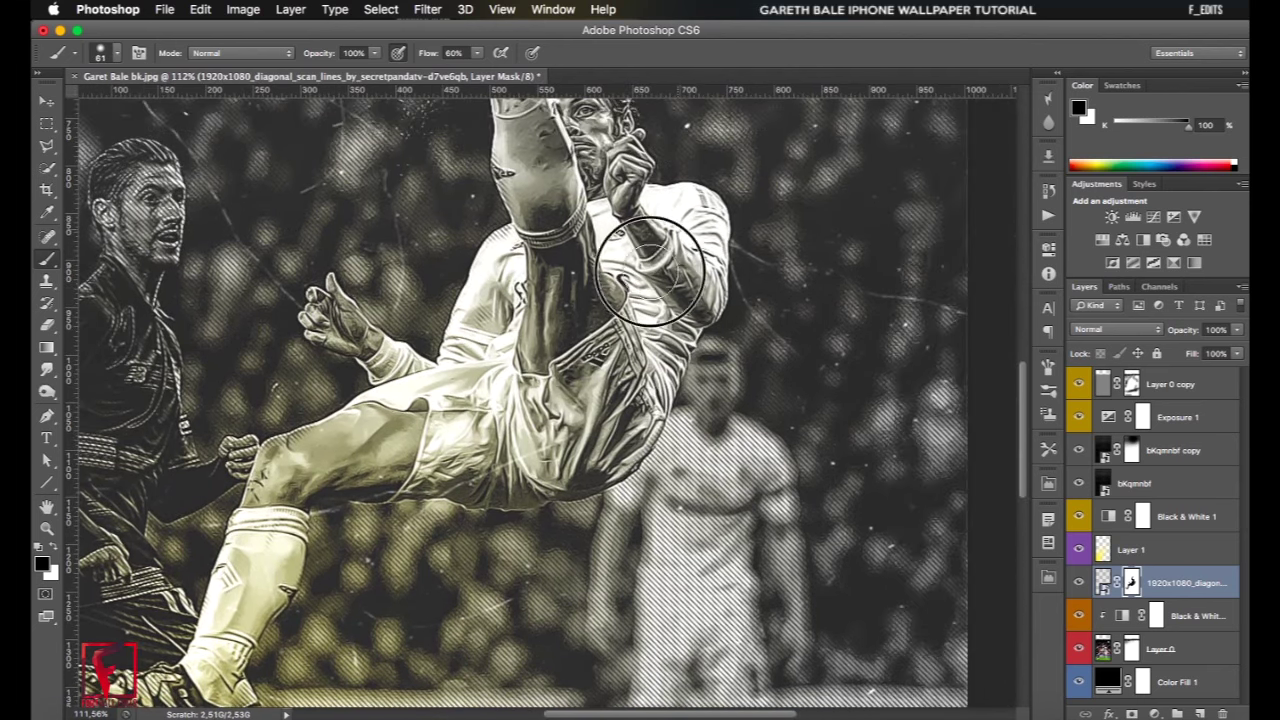
Step: Finish painting out the player with a larger brush, then view the mask alone
scroll(520, 300, "up", 3)
scroll(539, 271, "up", 1)
scroll(539, 271, "left", 1)
scroll(539, 271, "down", 4)
scroll(417, 373, "left", 1)
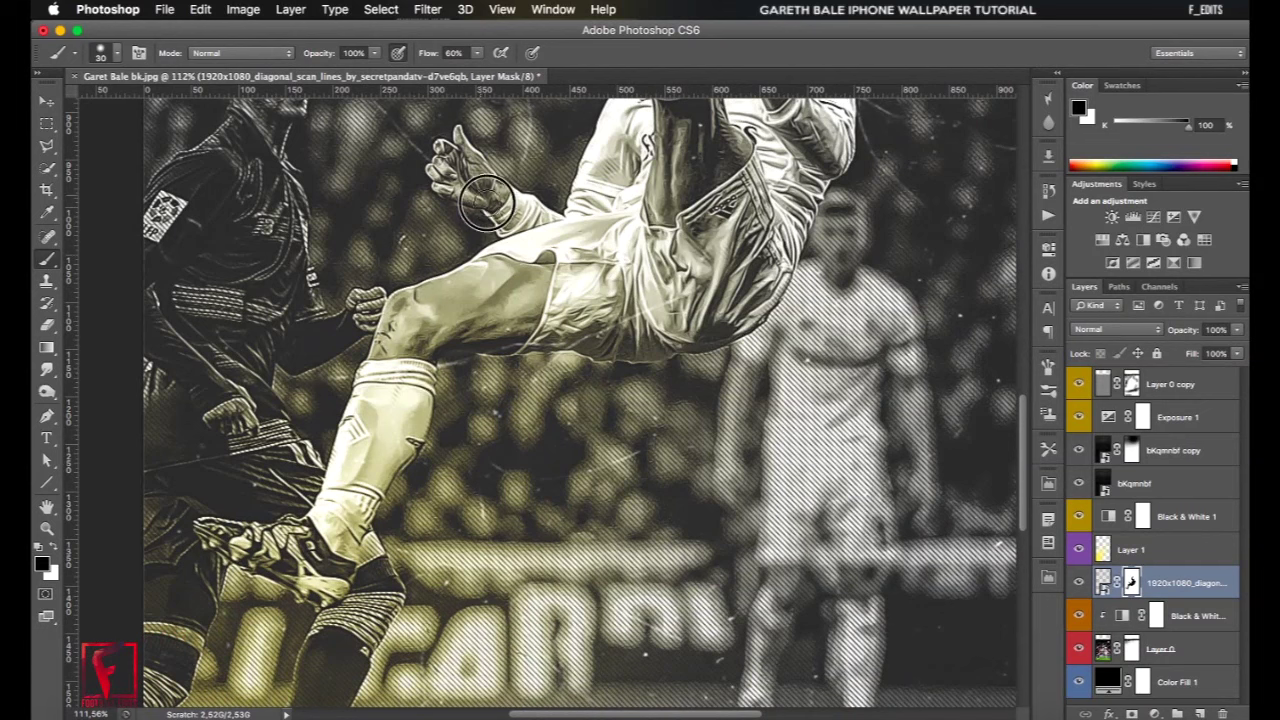
scroll(487, 203, "down", 1)
scroll(400, 330, "left", 1)
key("bracketright")
key("bracketright")
left_click(1131, 583, "alt")
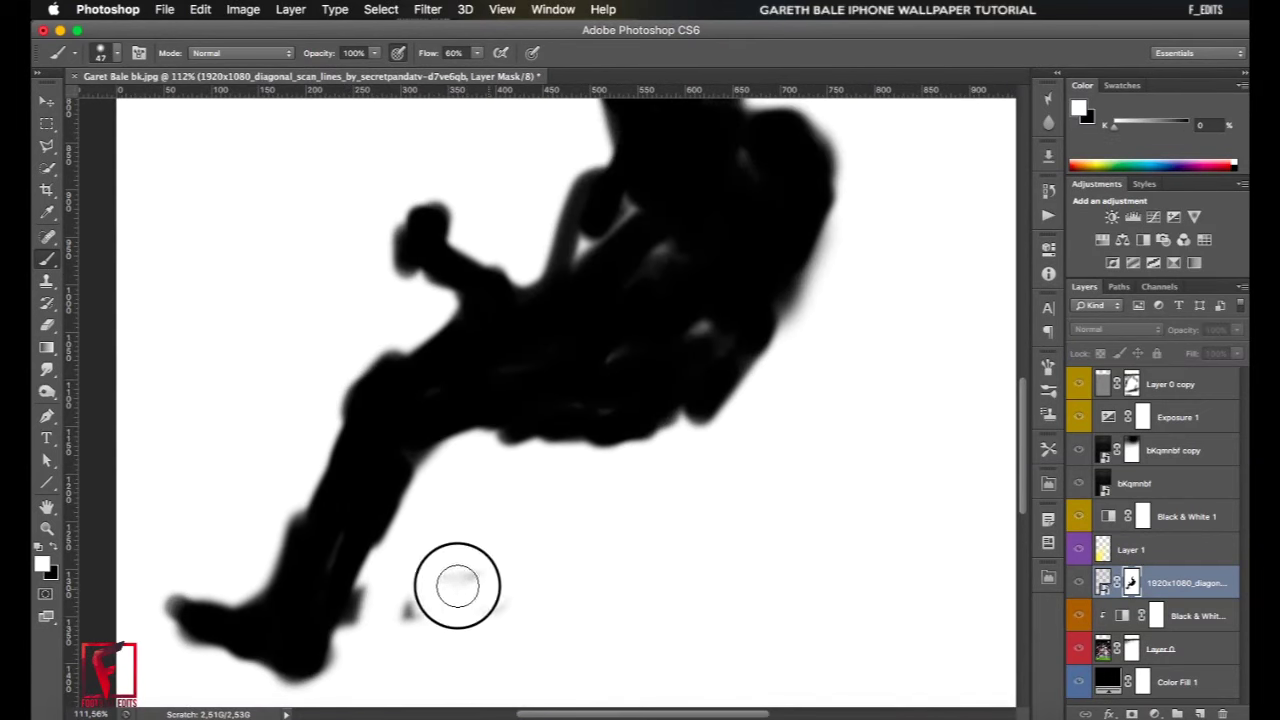
Step: Open the scan-lines mask's properties and try a slight feather on its edge
scroll(686, 423, "down", 1)
scroll(686, 423, "right", 1)
double_click(1131, 583)
key("super+minus")
key("super+minus")
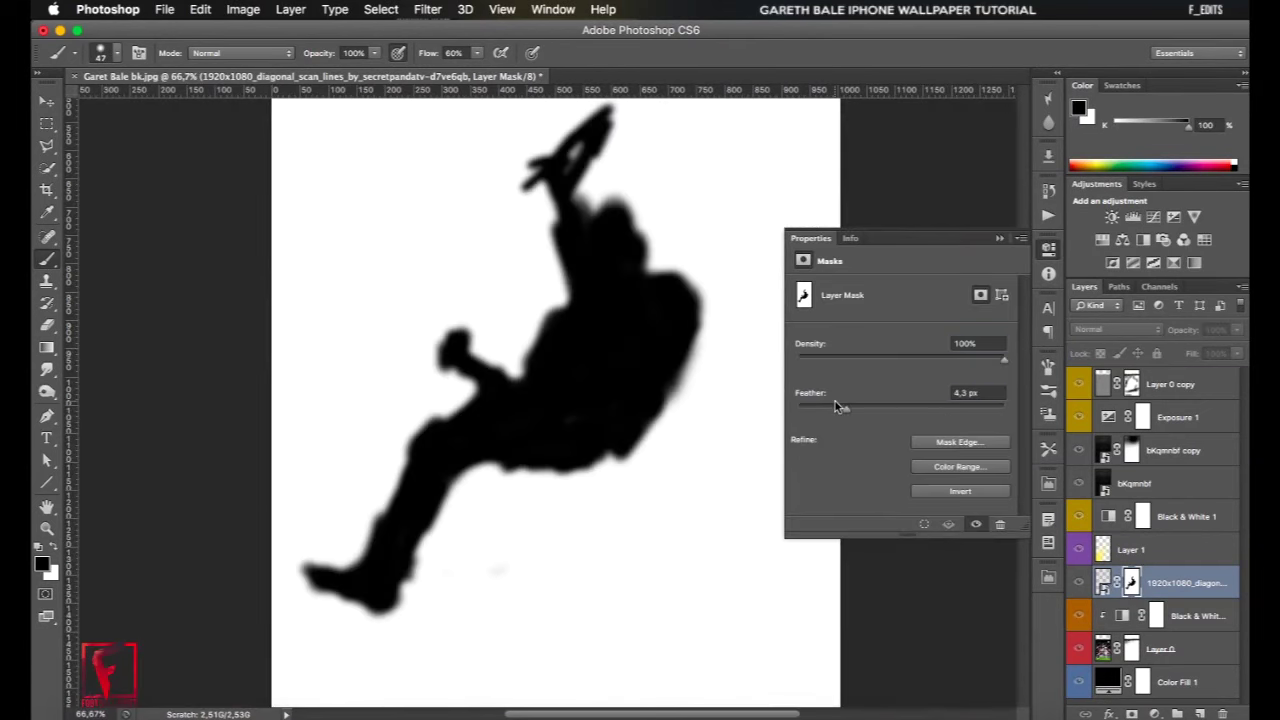
left_click_drag(837, 409, 860, 409)
left_click(1048, 248)
Step: Load the scan-lines mask as a selection and expand it twice around the player
left_click(1131, 583, "alt")
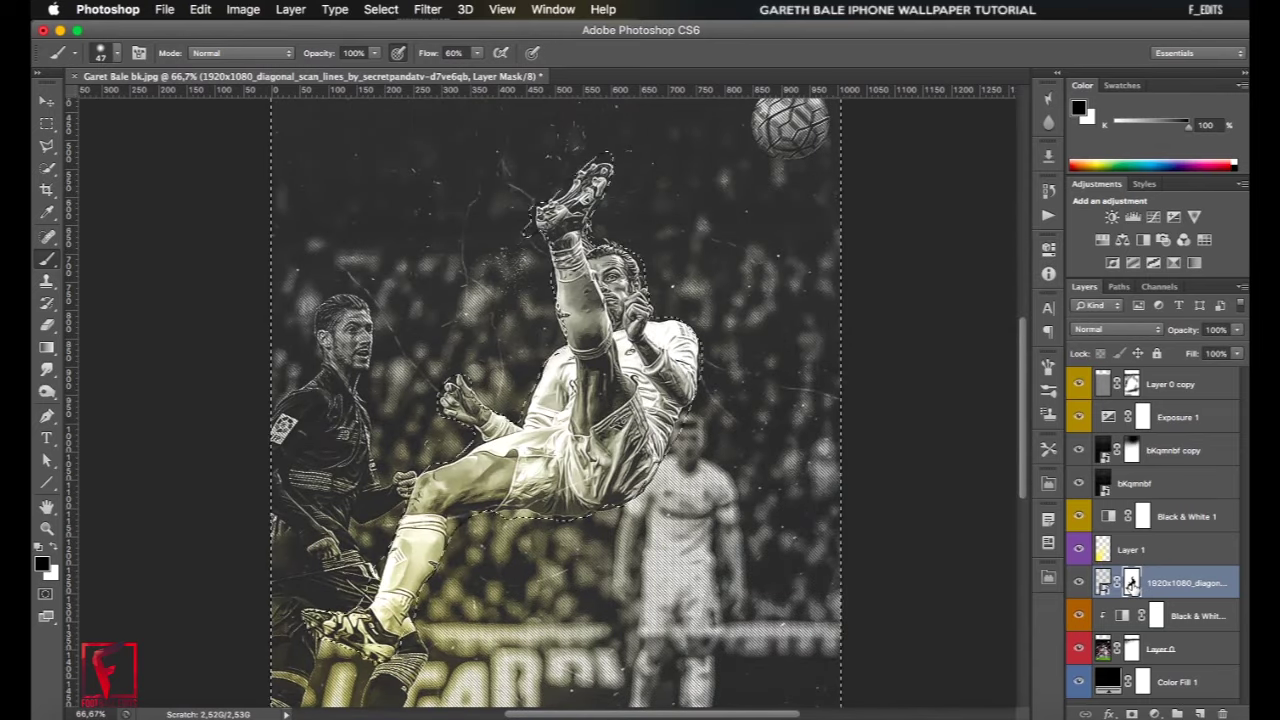
left_click(381, 9)
left_click(572, 256)
key("Return")
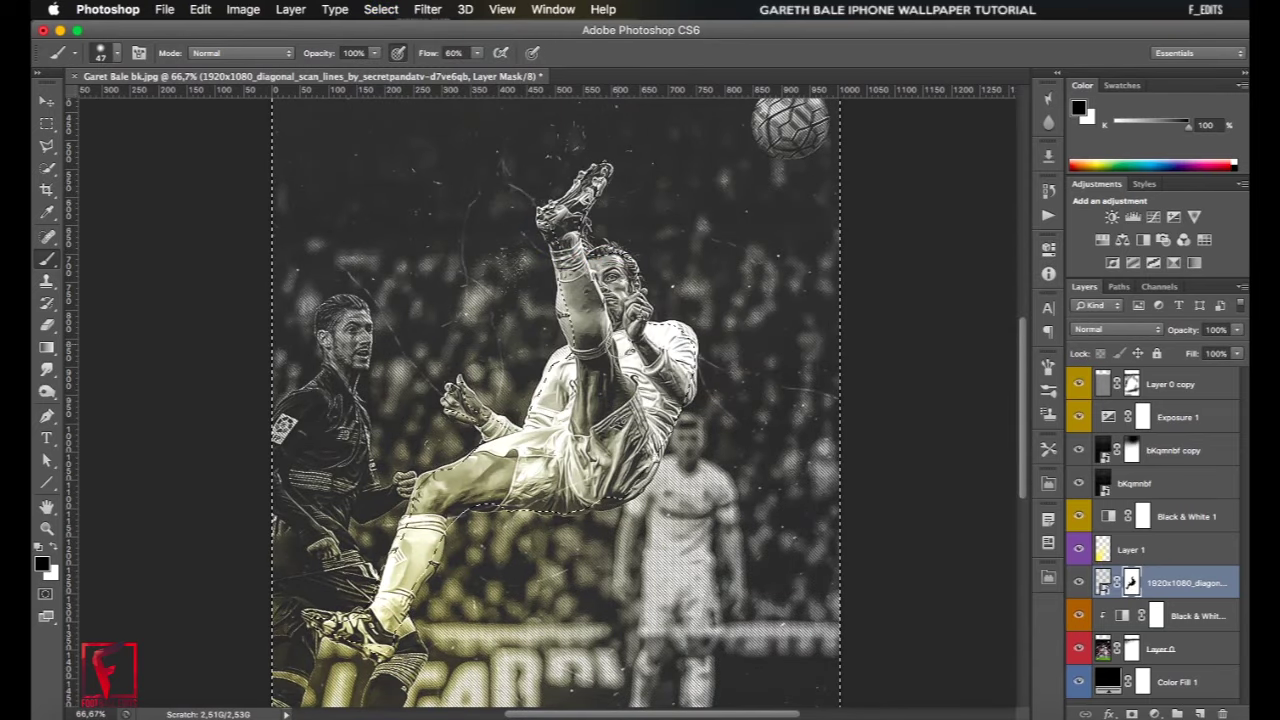
left_click(381, 9)
left_click(572, 256)
key("Return")
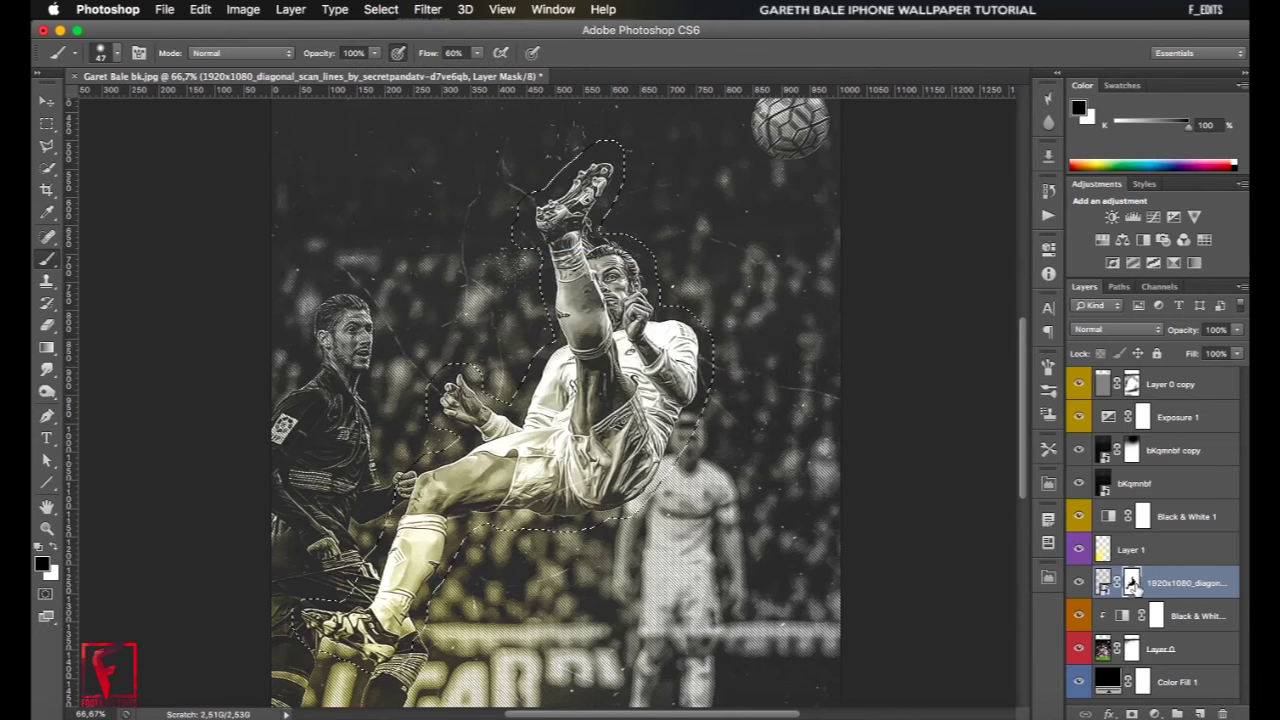
Step: Replace the old scan-lines mask with a new mask from the expanded selection
right_click(1131, 583)
left_click(1100, 583)
left_click(1131, 714)
double_click(1131, 583)
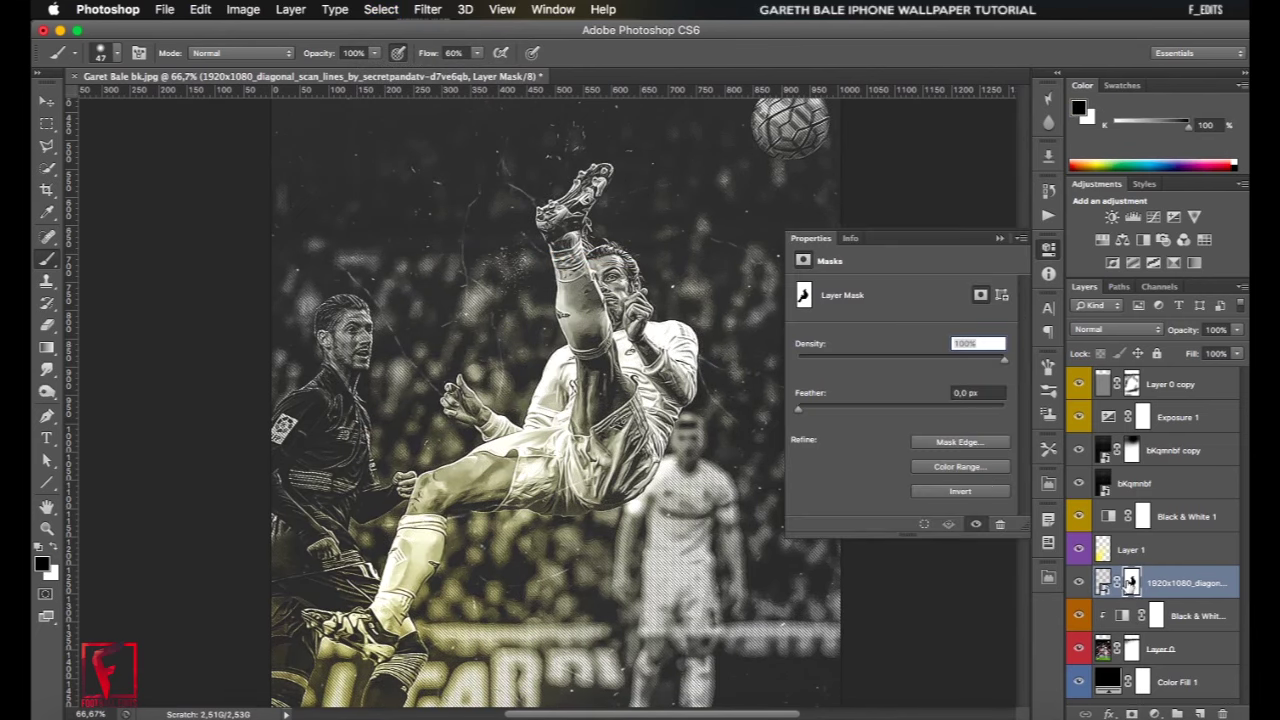
Step: Feather the new mask to about 60 px, then zoom out to the whole image
left_click(1131, 583, "alt")
mouse_move(914, 408)
left_mouse_down()
mouse_move(925, 408)
mouse_move(914, 408)
left_mouse_up()
type("1000")
key("Return")
key("ctrl+z")
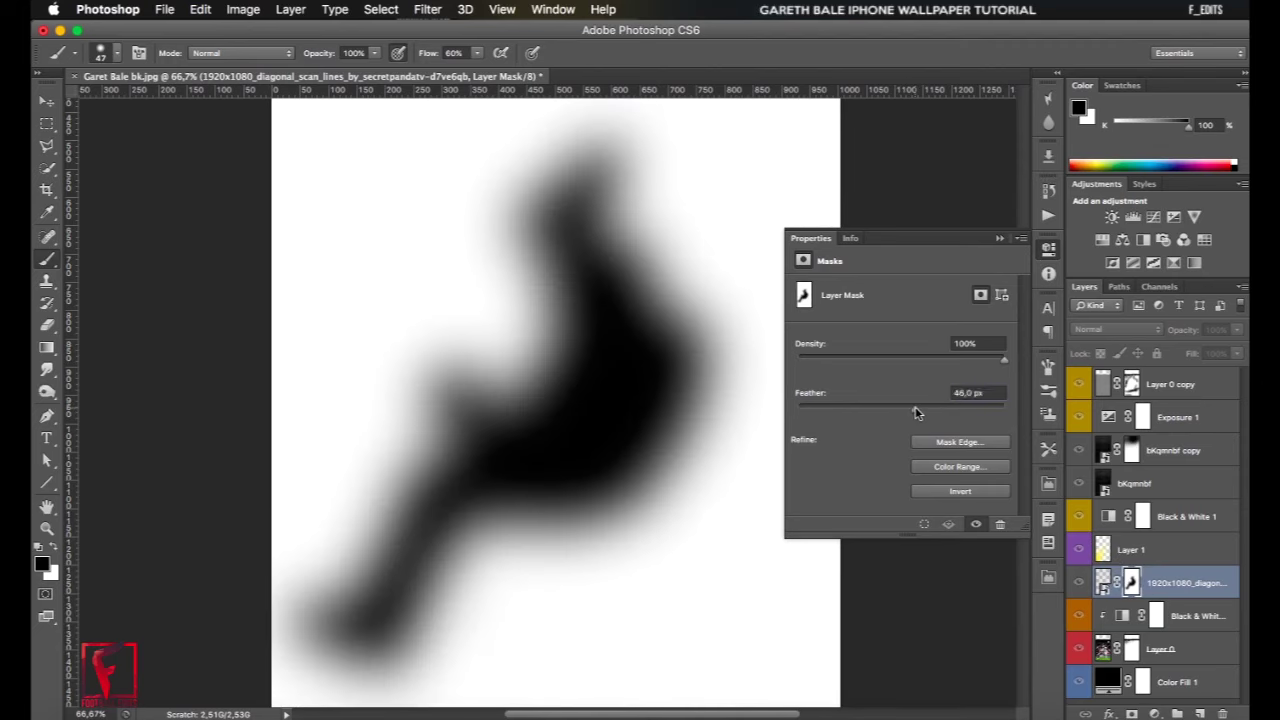
key("ctrl+minus")
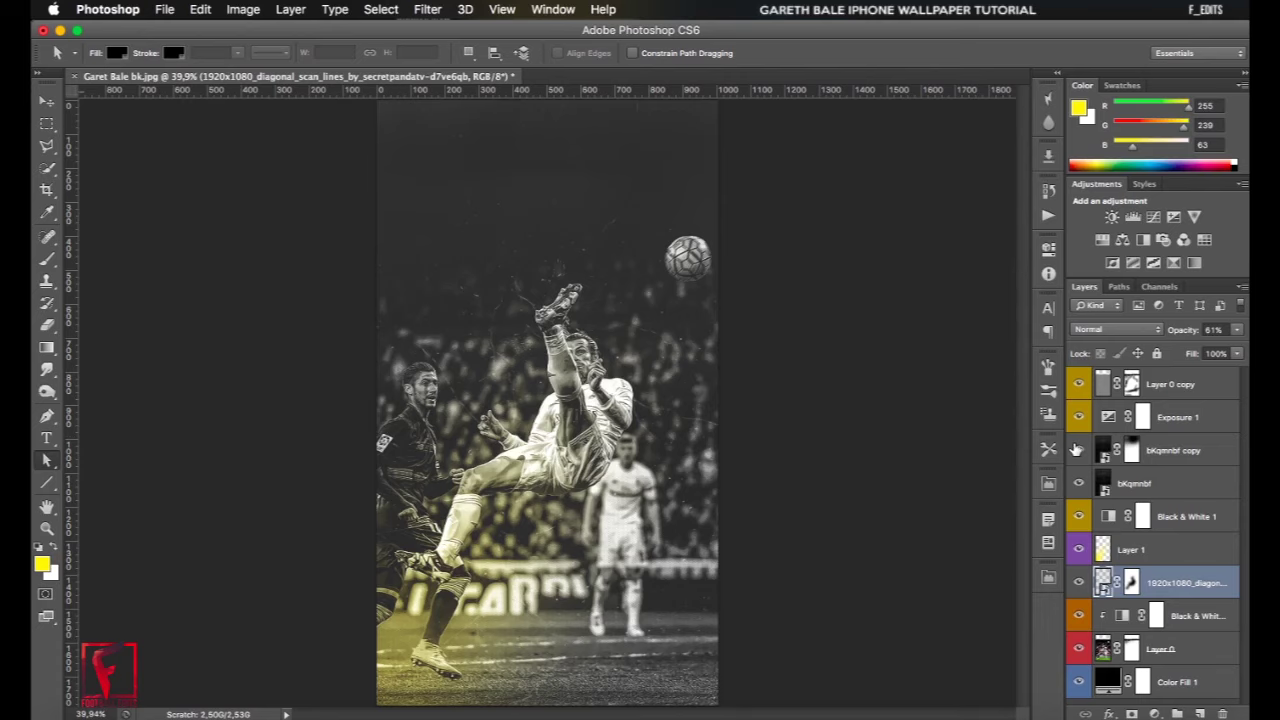
Step: Add an empty layer, then move the F_EDITS text layer below the scan lines and lower down the image
key("ctrl+shift+n")
key("Return")
key("b")
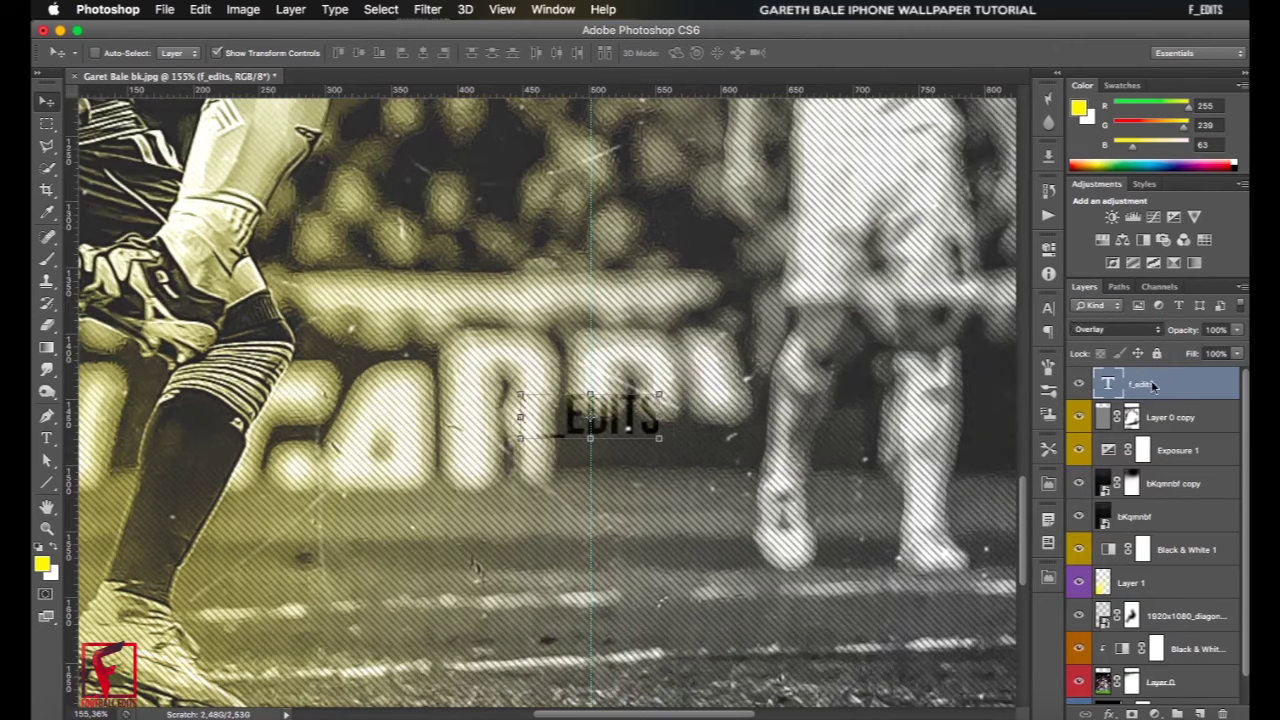
left_click_drag(1153, 386, 1150, 632)
left_click_drag(610, 415, 611, 543)
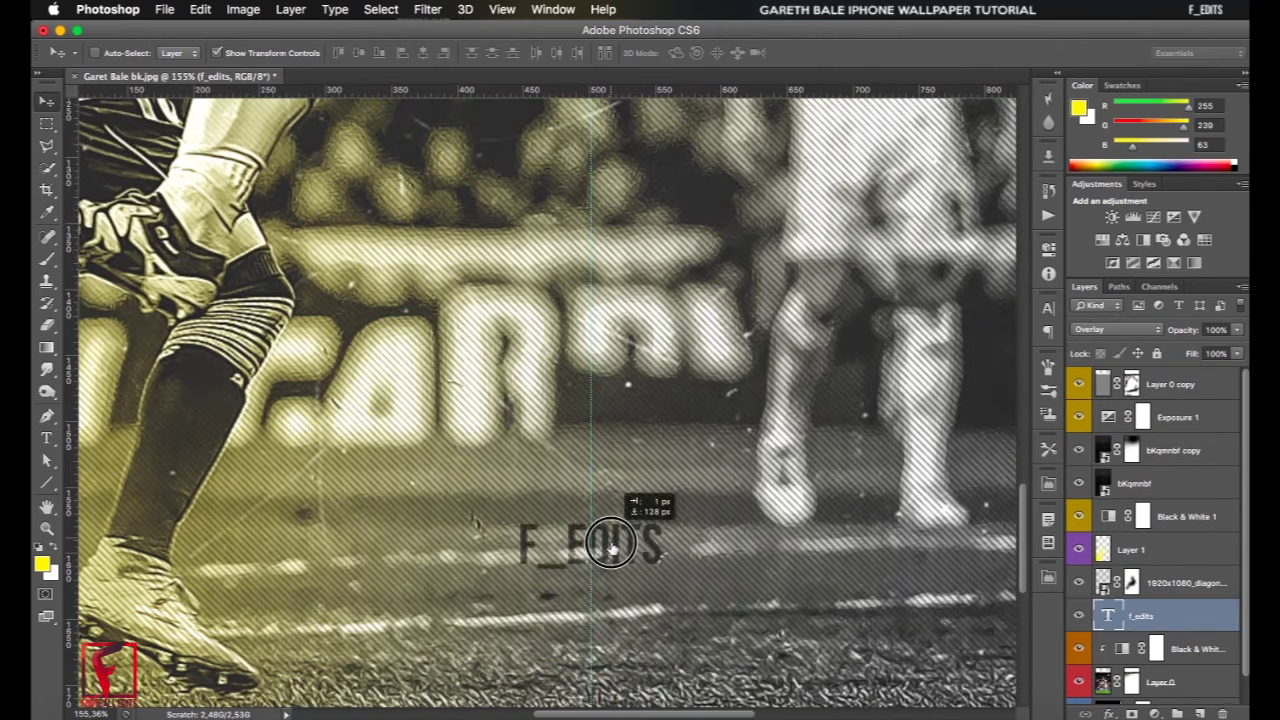
left_click(569, 52)
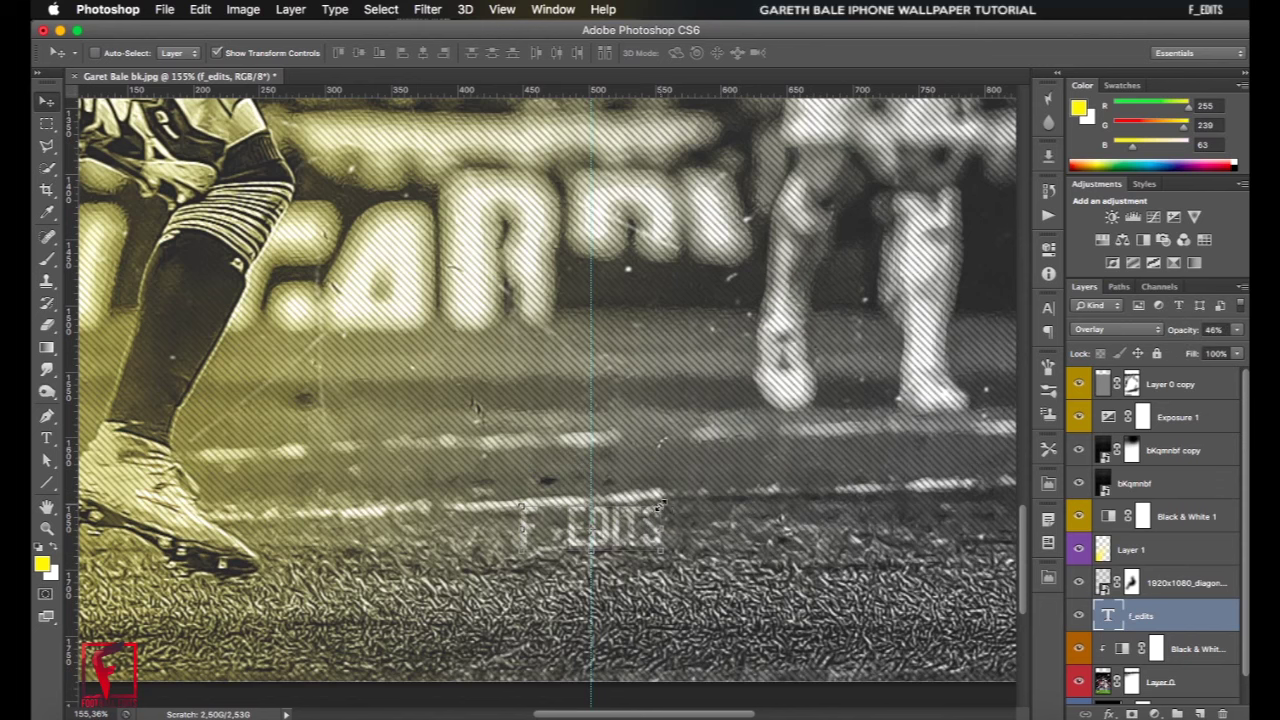
Step: Shrink the F_EDITS watermark with Free Transform and fit the image in view
key("super+t")
left_click_drag(660, 507, 1197, 393)
key("Return")
key("a")
key("super+0")
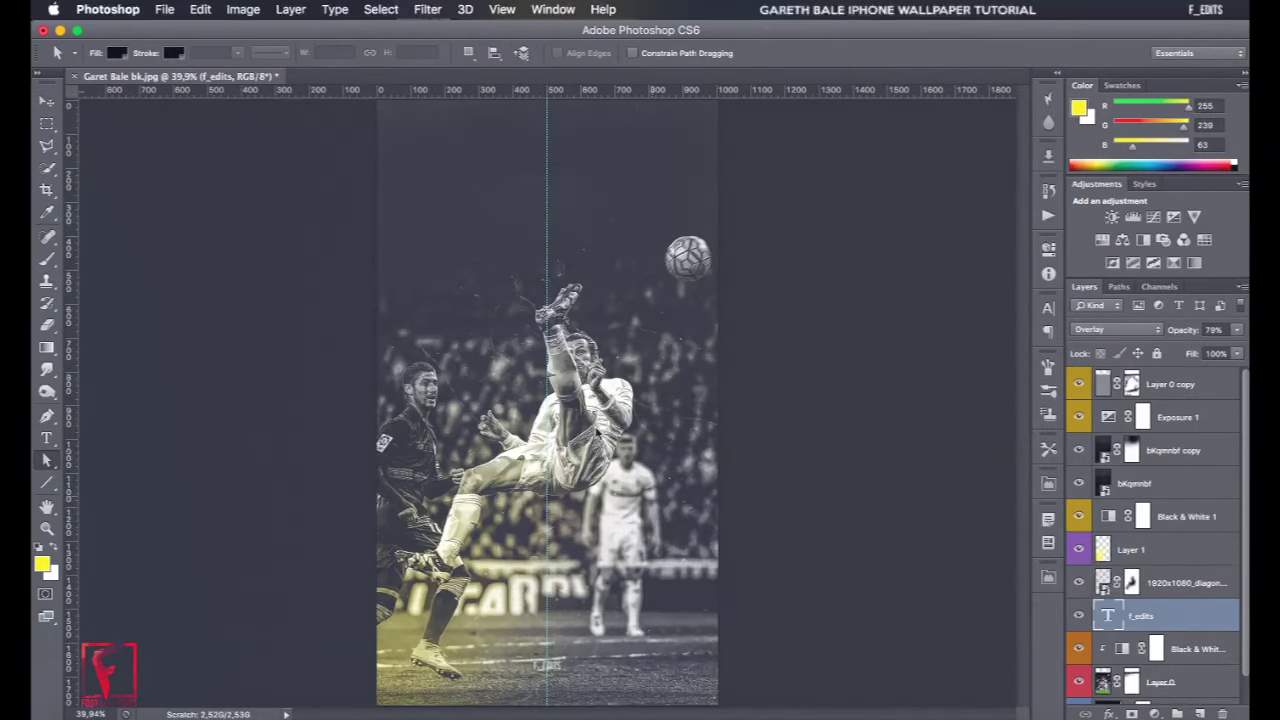
Step: Save the wallpaper as a PNG in the Done folder
key("super+shift+s")
left_click(338, 295)
left_click(464, 183)
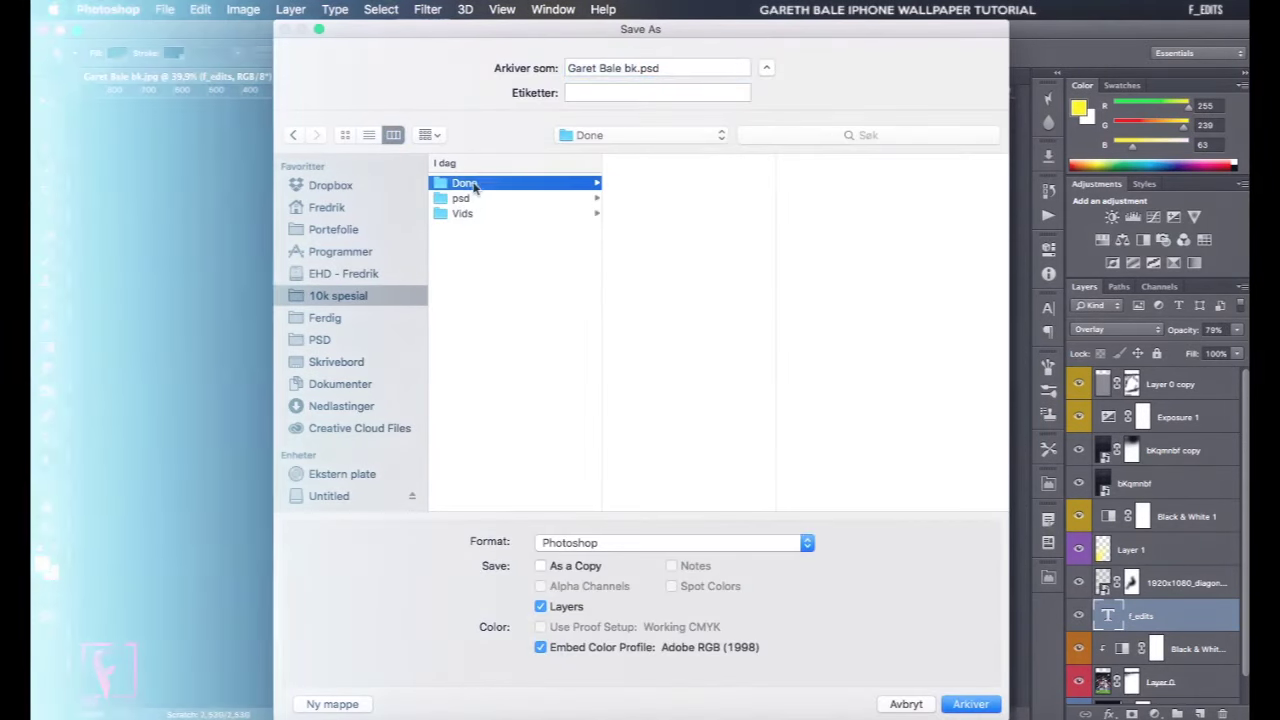
left_click(600, 541)
left_click(553, 613)
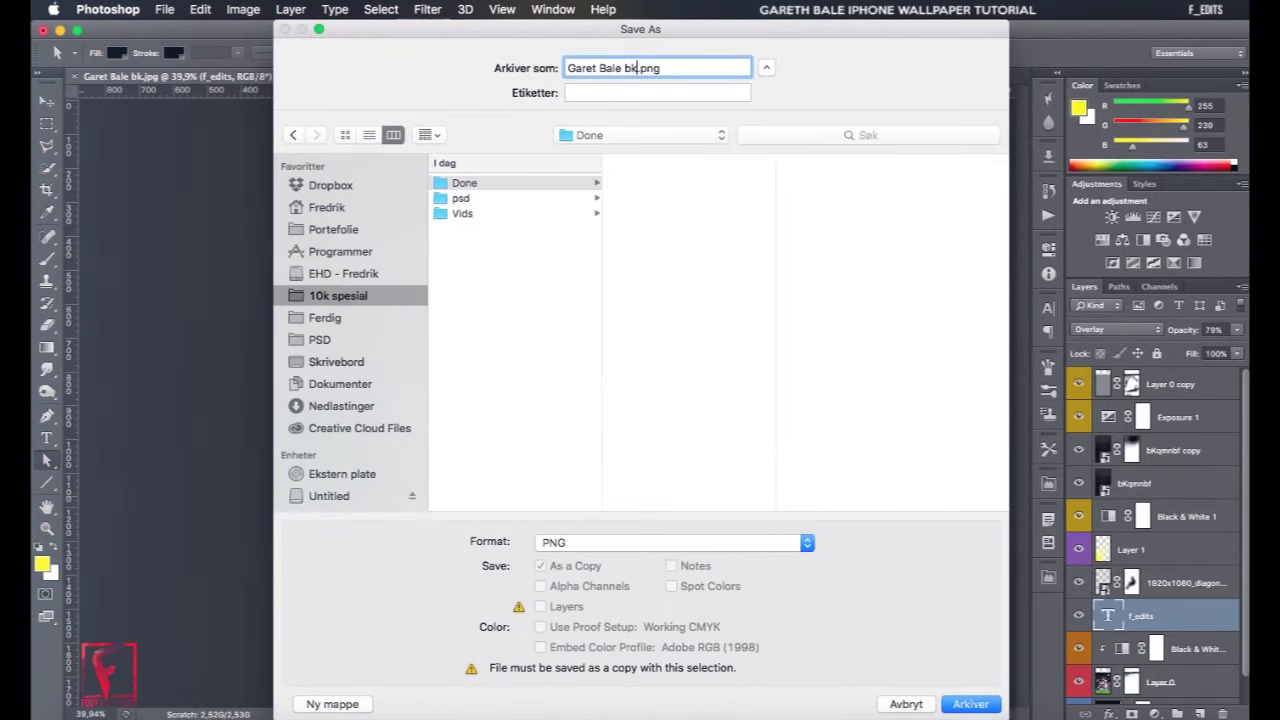
key("Return")
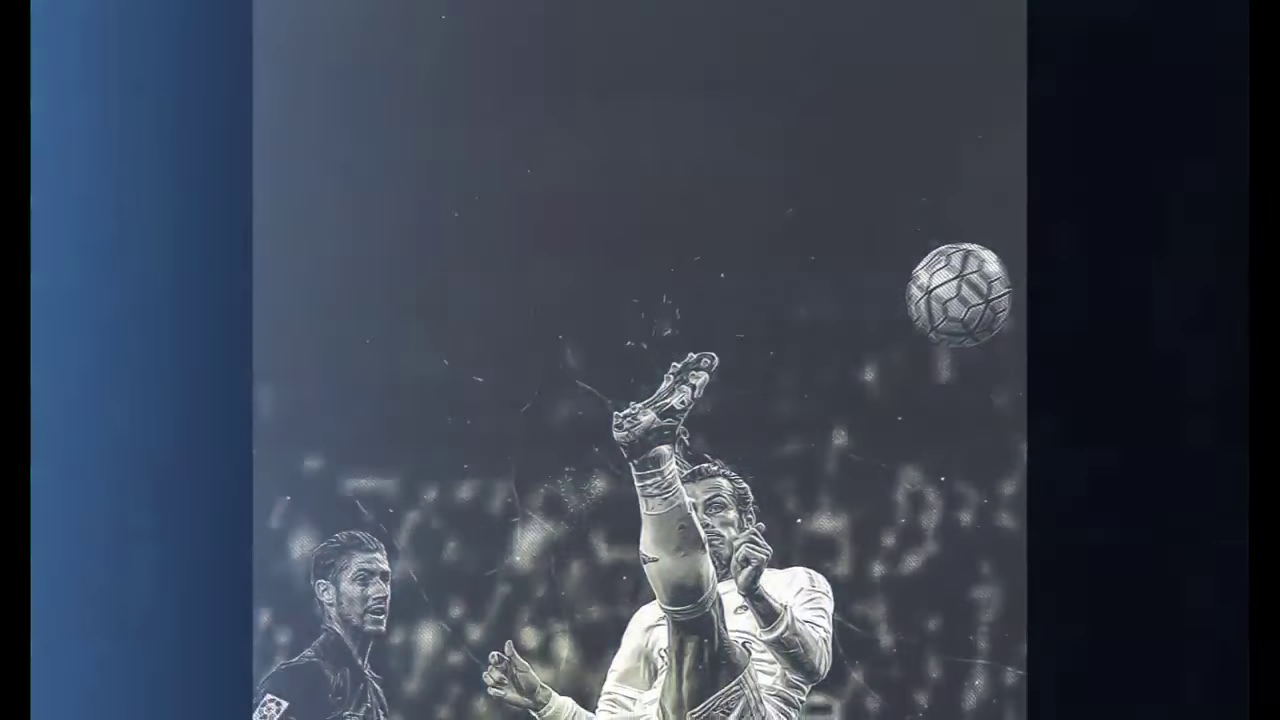